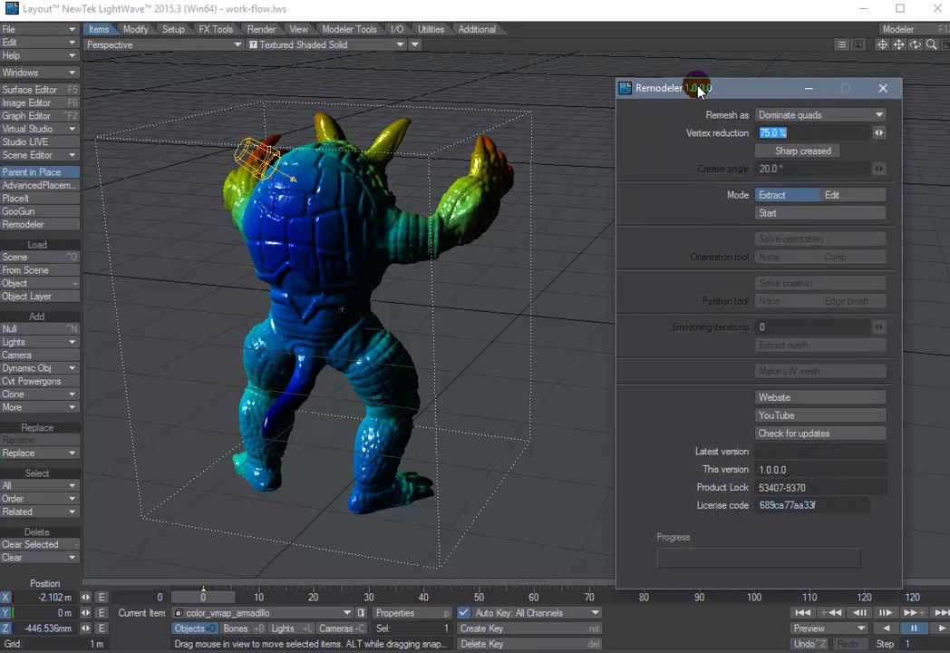
# - Examine the available remesh types and the Extract and Edit modes in the Remodeler plugin
pyautogui.moveTo(698, 91); pyautogui.dragTo(665, 76)
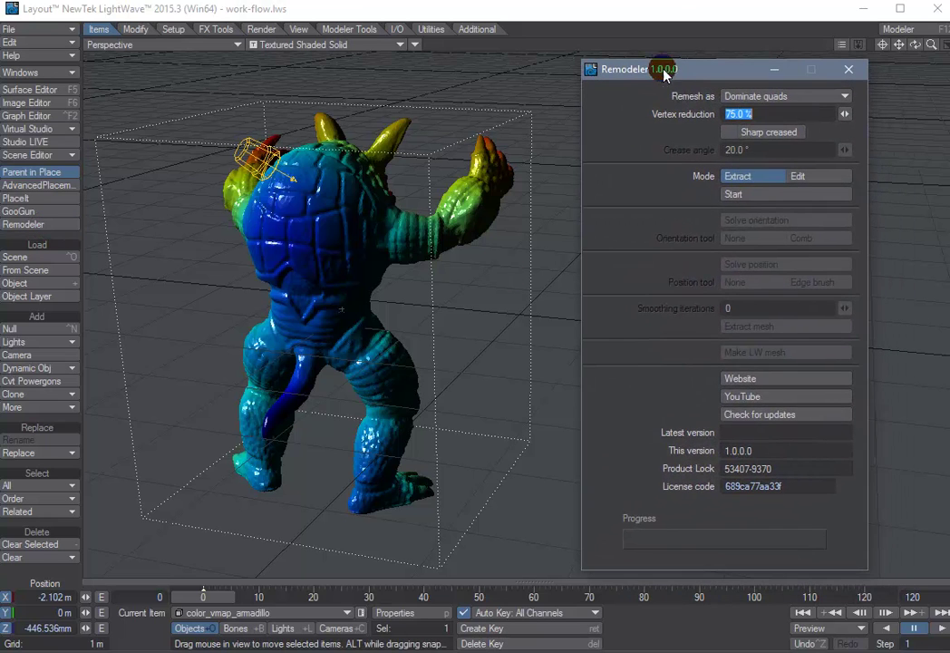
pyautogui.click(751, 178)
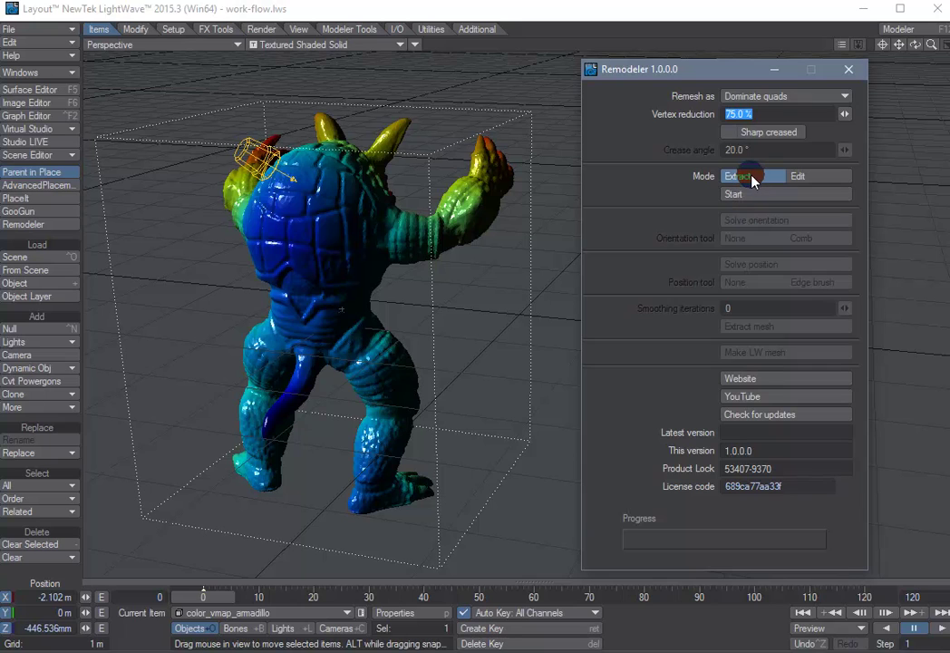
pyautogui.click(749, 95)
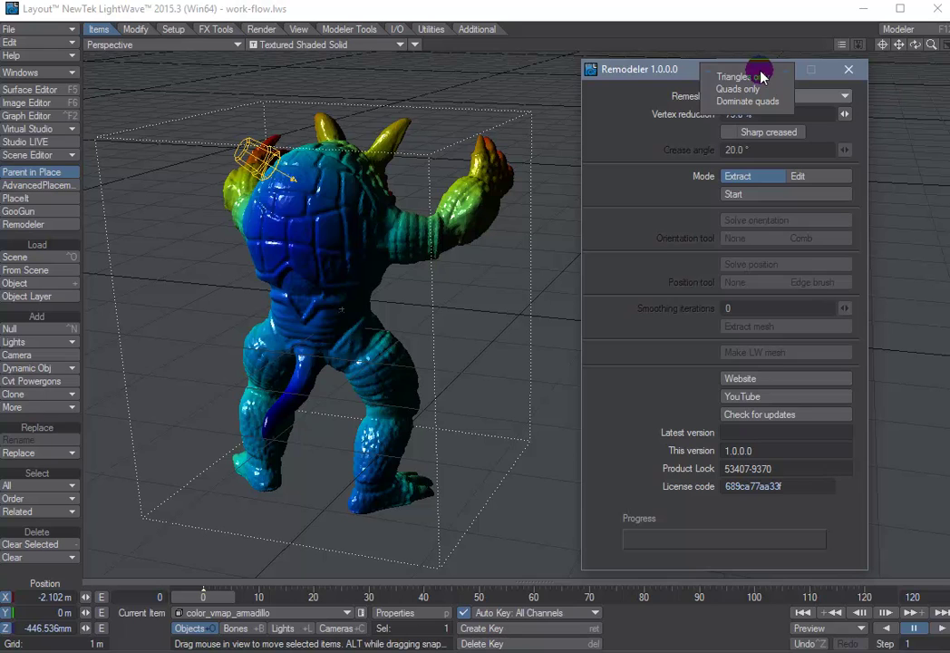
pyautogui.click(759, 77)
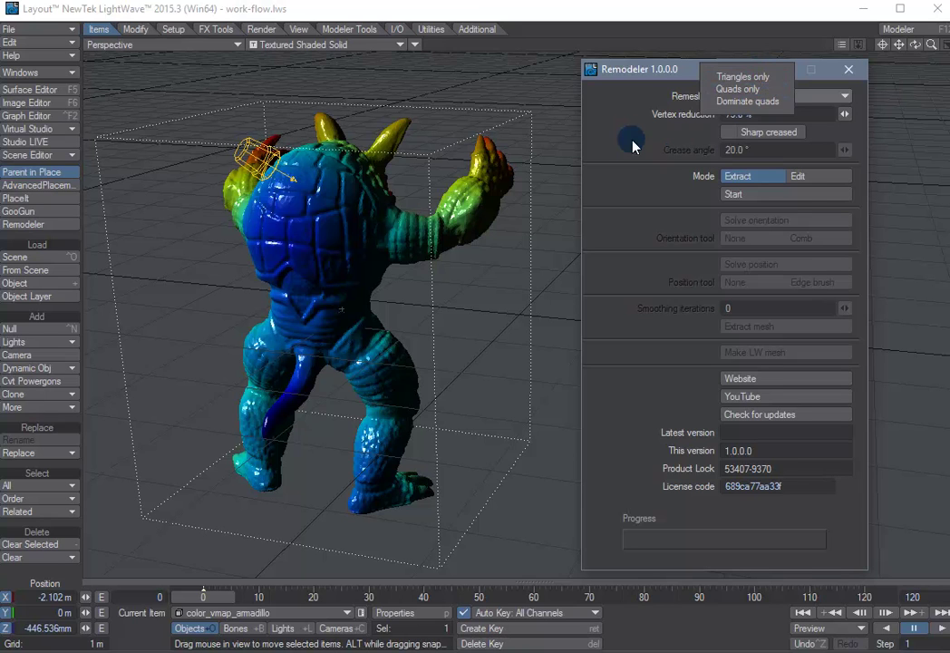
pyautogui.click(632, 146)
pyautogui.click(806, 179)
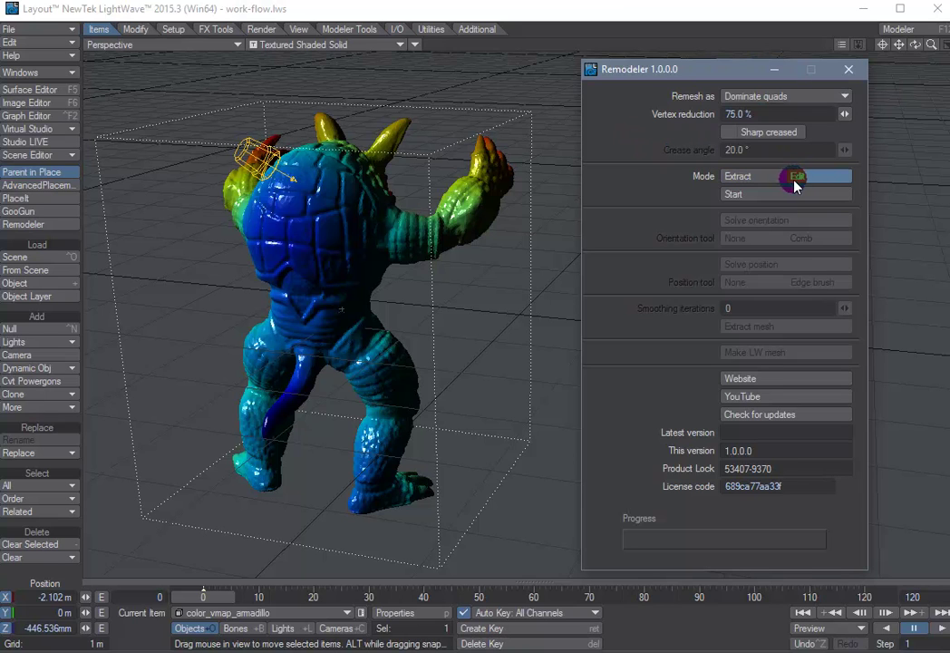
pyautogui.click(810, 176)
pyautogui.click(751, 176)
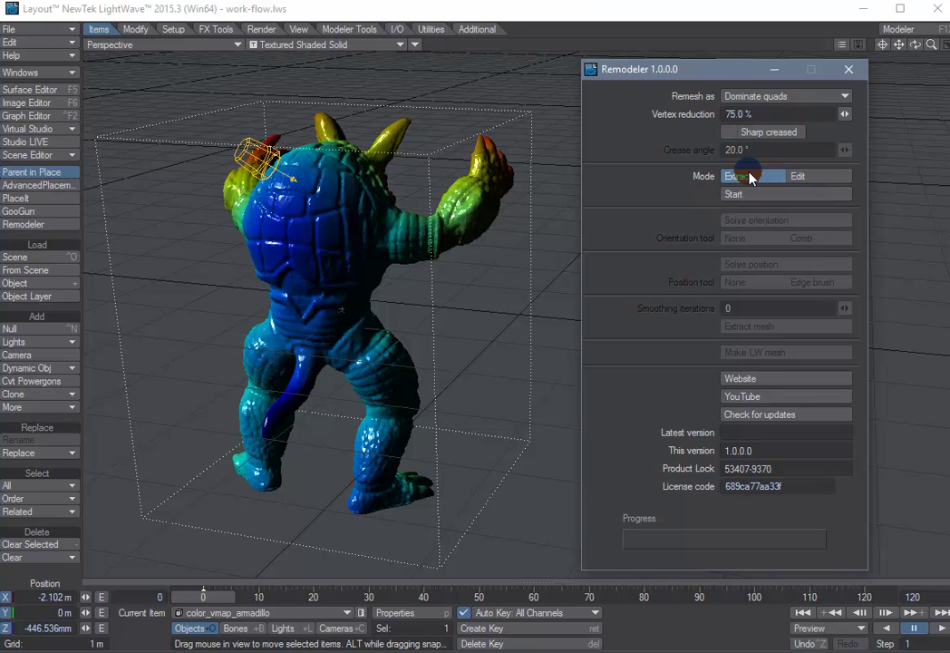
# - Remesh the armadillo in Extract mode as triangles only, with vertex reduction set to 97.5 %
pyautogui.click(744, 96)
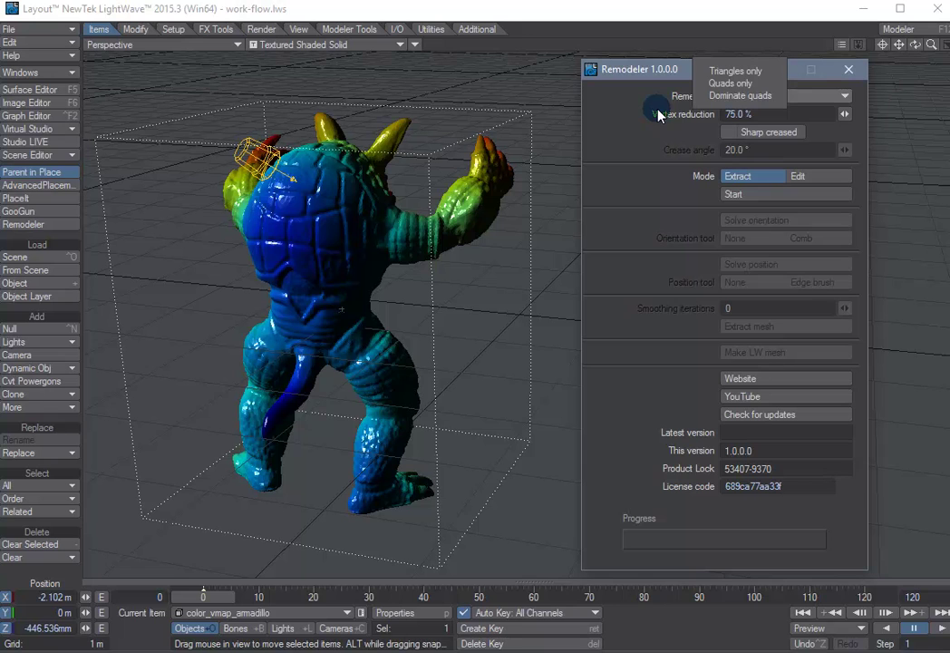
pyautogui.click(716, 70)
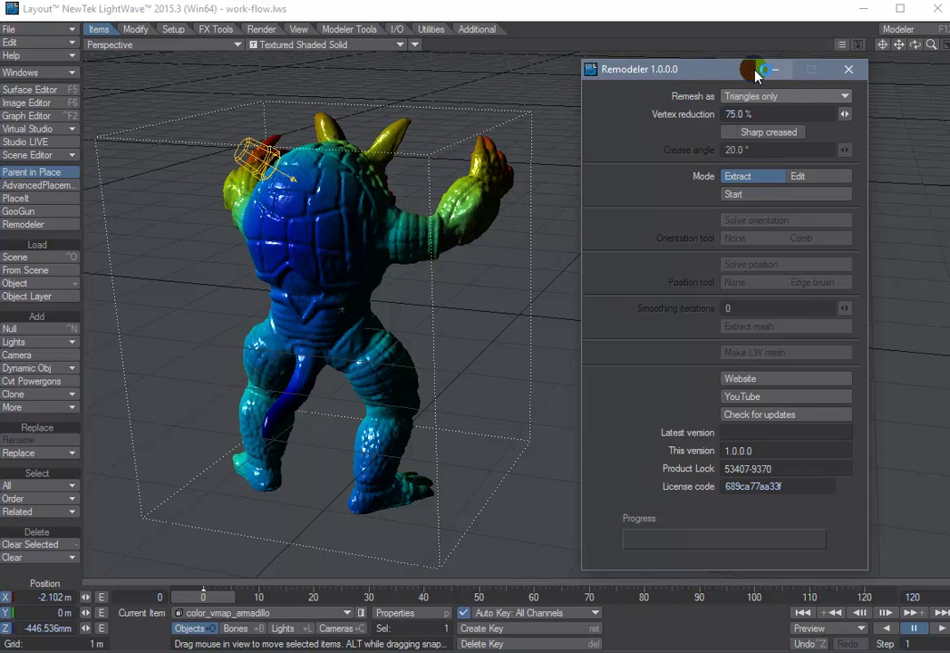
pyautogui.moveTo(754, 75); pyautogui.dragTo(843, 89)
pyautogui.moveTo(931, 46); pyautogui.dragTo(313, 251)
pyautogui.moveTo(902, 44); pyautogui.dragTo(305, 257)
pyautogui.click(918, 128)
pyautogui.moveTo(931, 129); pyautogui.dragTo(2, 194)
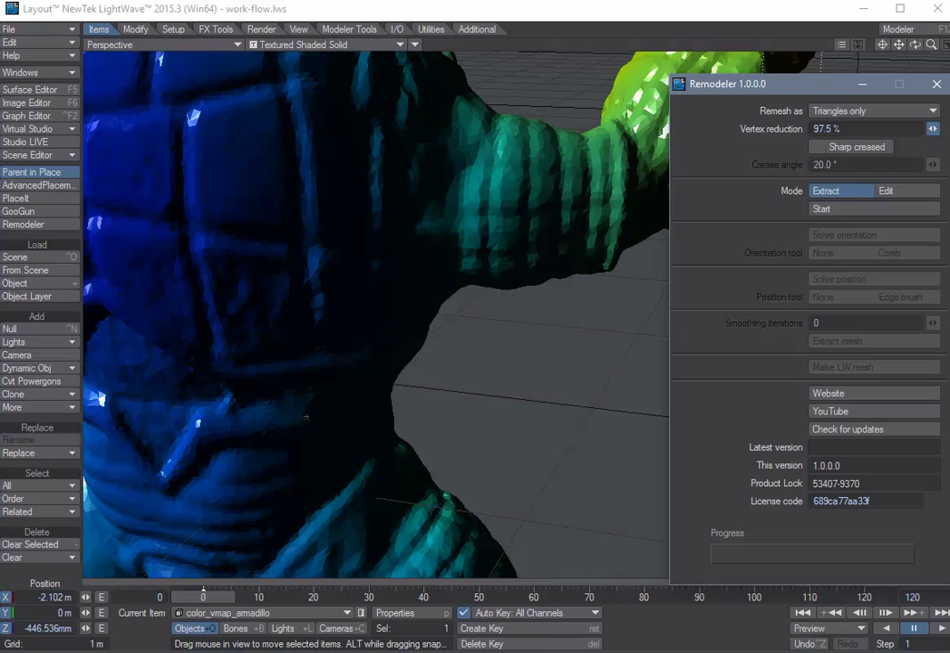
pyautogui.click(838, 208)
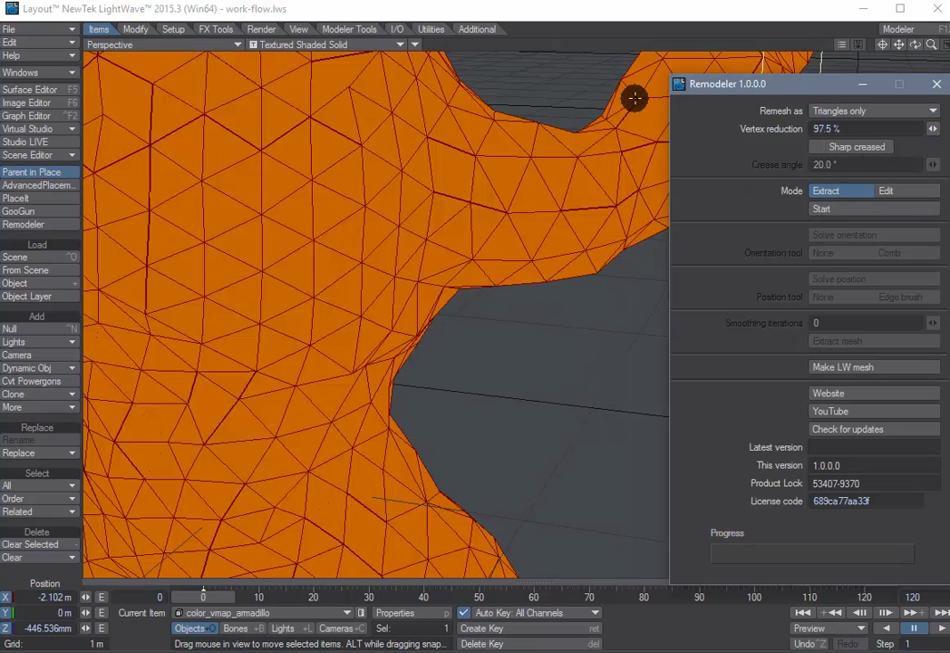
# - Remesh the armadillo as quads only, keeping the current vertex reduction
pyautogui.click(839, 110)
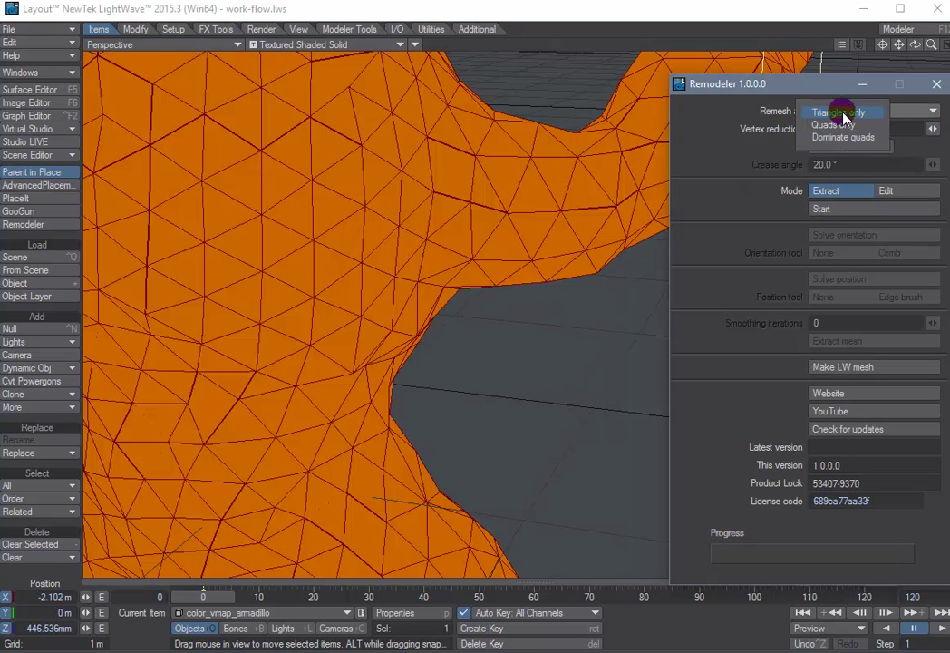
pyautogui.click(843, 124)
pyautogui.click(841, 210)
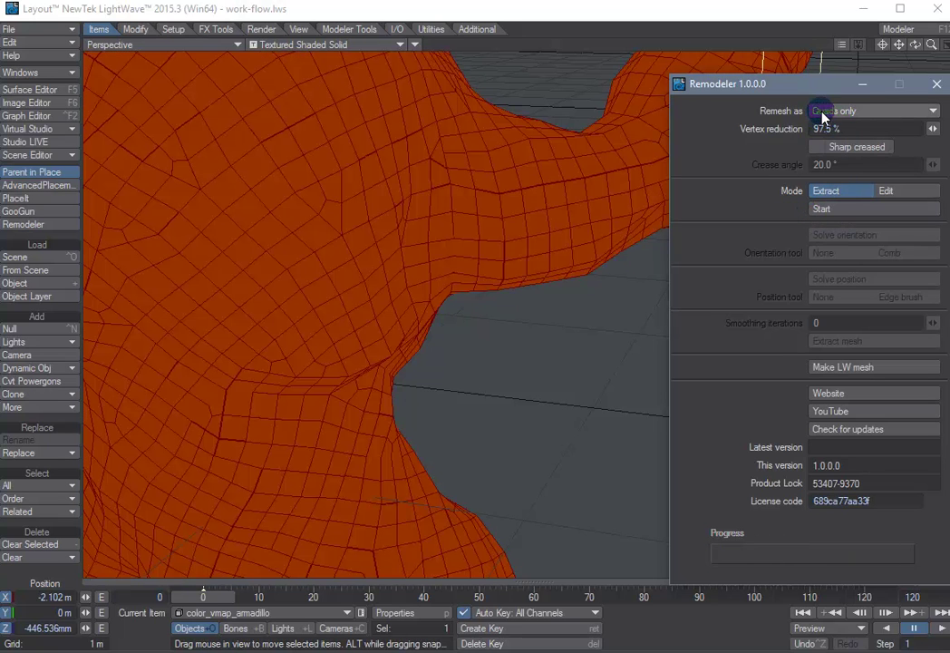
# - Remesh the armadillo as dominate quads and inspect the mesh over the whole figure
pyautogui.click(825, 112)
pyautogui.click(838, 126)
pyautogui.click(821, 210)
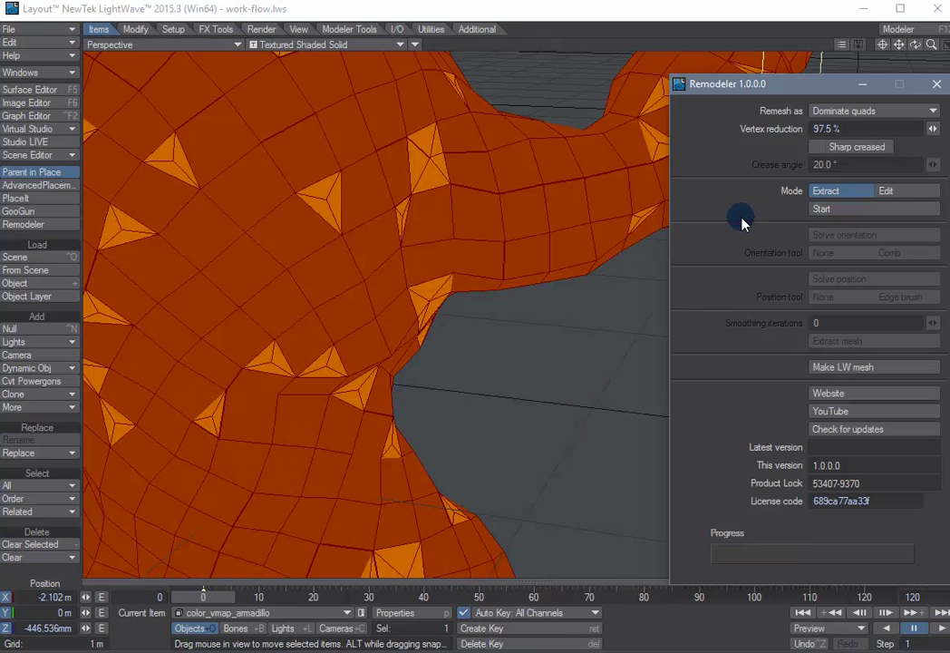
pyautogui.moveTo(930, 45); pyautogui.dragTo(306, 250)
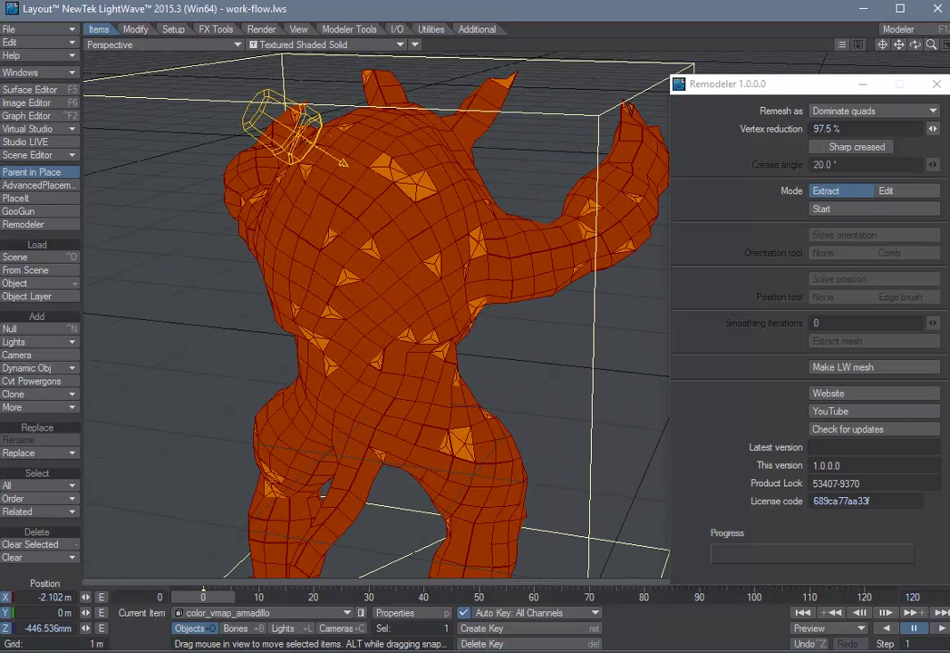
# - Set the vertex reduction to 88.5 % and remesh the armadillo as dominate quads, then as triangles only
pyautogui.click(820, 110)
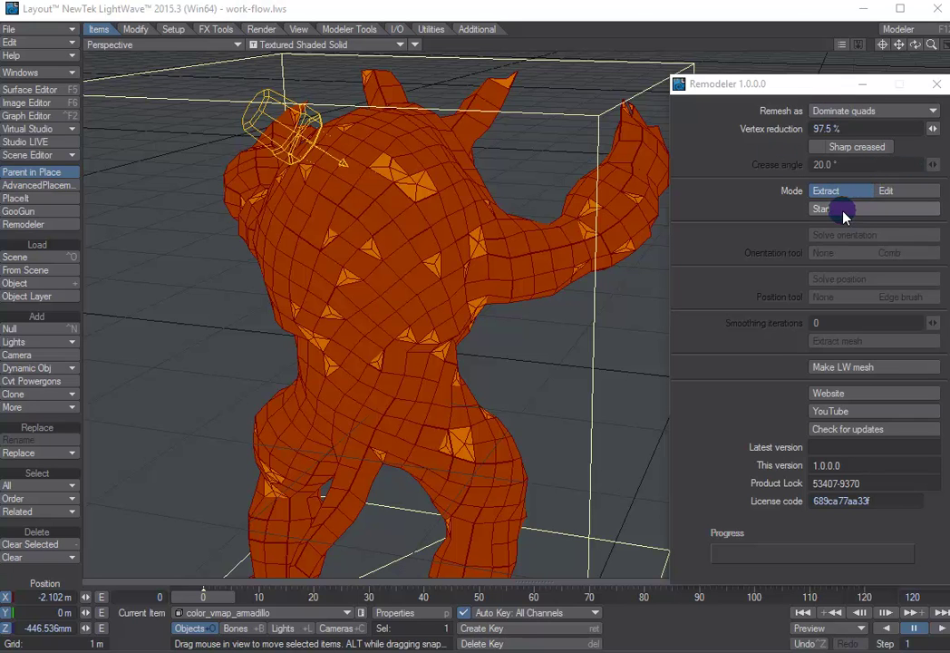
pyautogui.moveTo(933, 129); pyautogui.dragTo(947, 130)
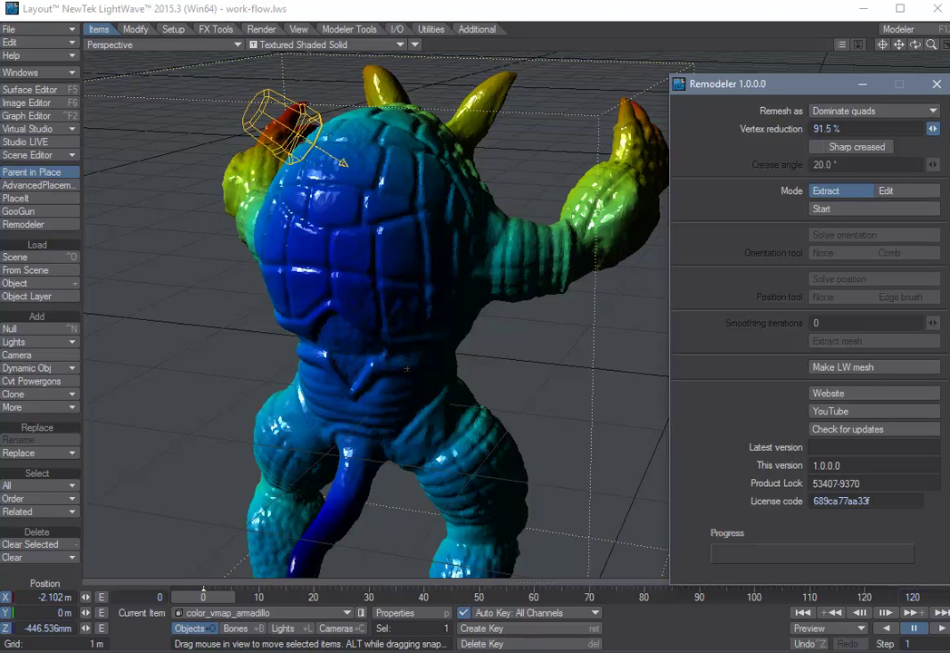
pyautogui.moveTo(930, 129); pyautogui.dragTo(932, 129)
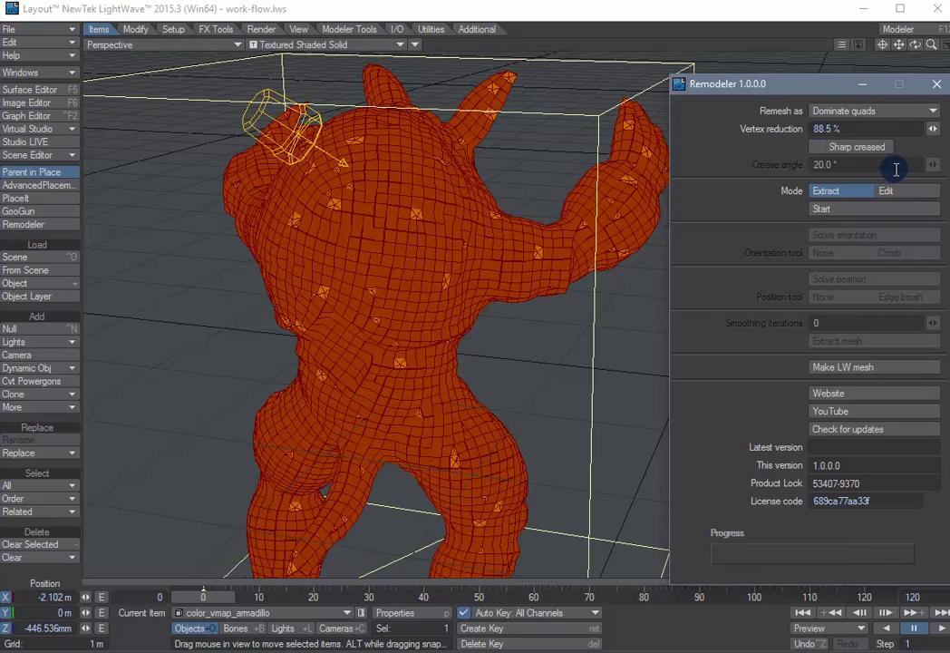
pyautogui.click(852, 111)
pyautogui.click(843, 71)
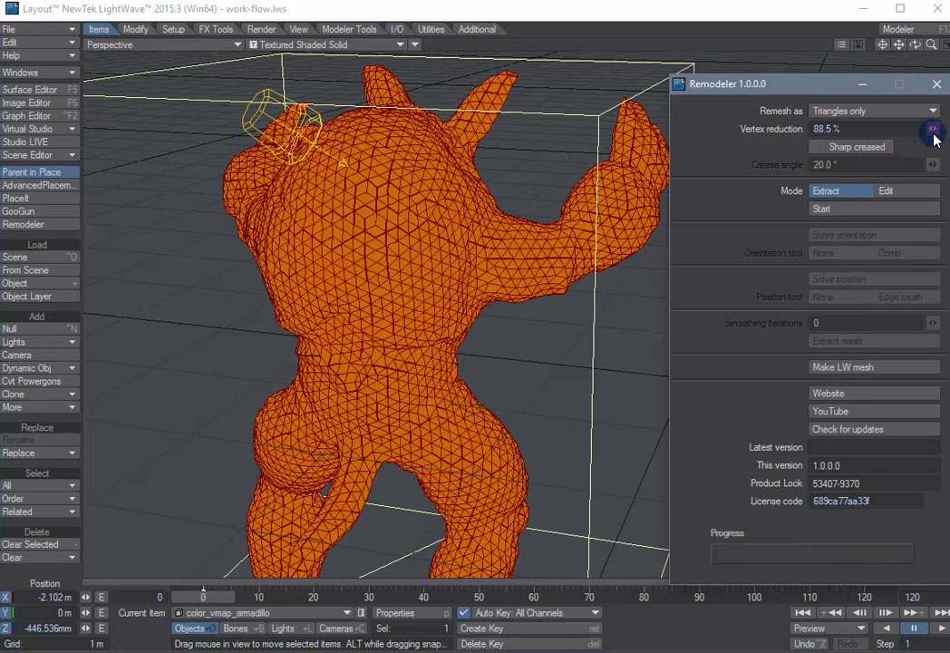
# - Set the vertex reduction to 98.0 % and remesh the armadillo as dominate quads
pyautogui.moveTo(933, 130); pyautogui.dragTo(948, 130)
pyautogui.click(870, 111)
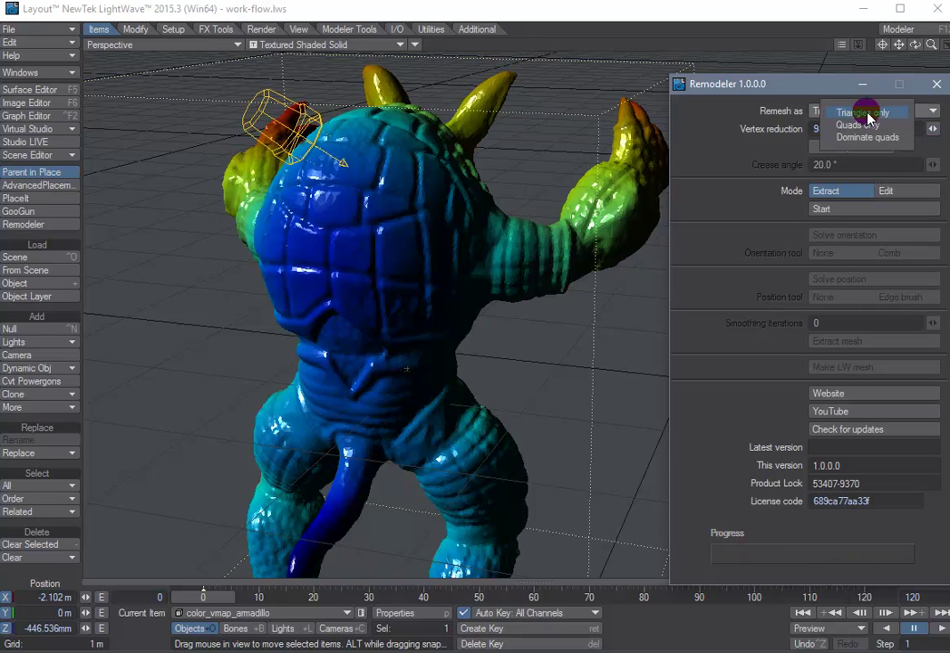
pyautogui.click(859, 136)
pyautogui.click(834, 208)
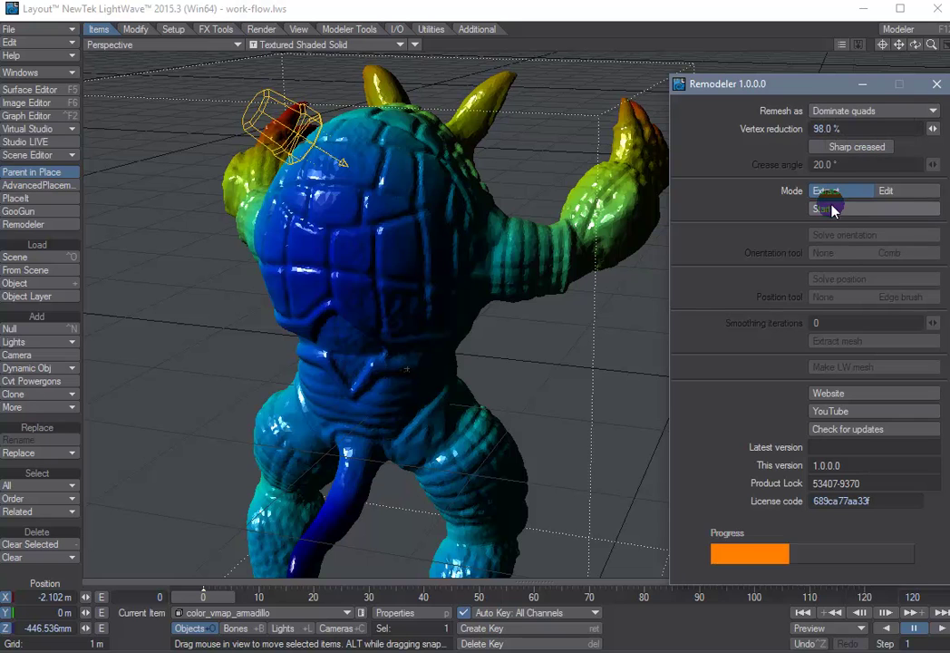
# - Convert the remeshed armadillo preview into a LightWave mesh object
pyautogui.moveTo(929, 45); pyautogui.dragTo(299, 248)
pyautogui.moveTo(904, 45); pyautogui.dragTo(316, 249)
pyautogui.click(838, 369)
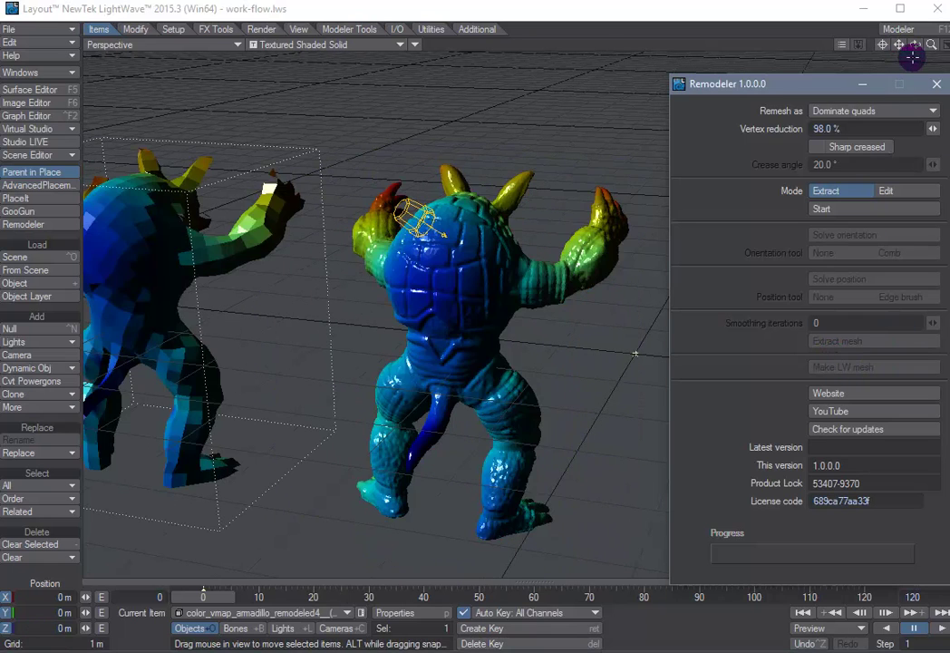
# - Display the viewport as Textured Shaded Solid Wireframe and check the remeshed armadillo's vertex and face counts
pyautogui.moveTo(916, 46); pyautogui.dragTo(896, 70)
pyautogui.click(299, 45)
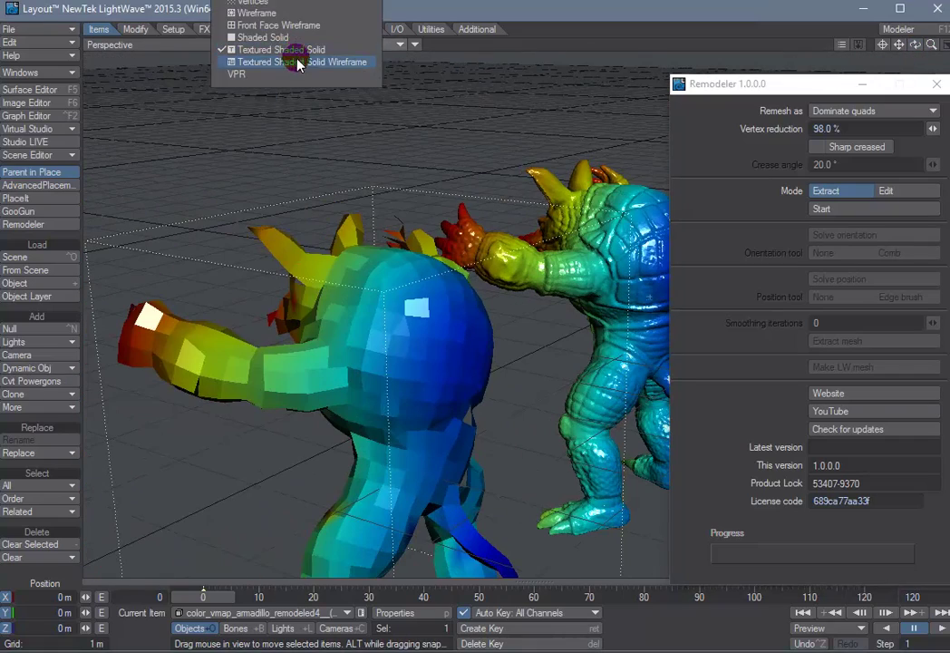
pyautogui.click(294, 60)
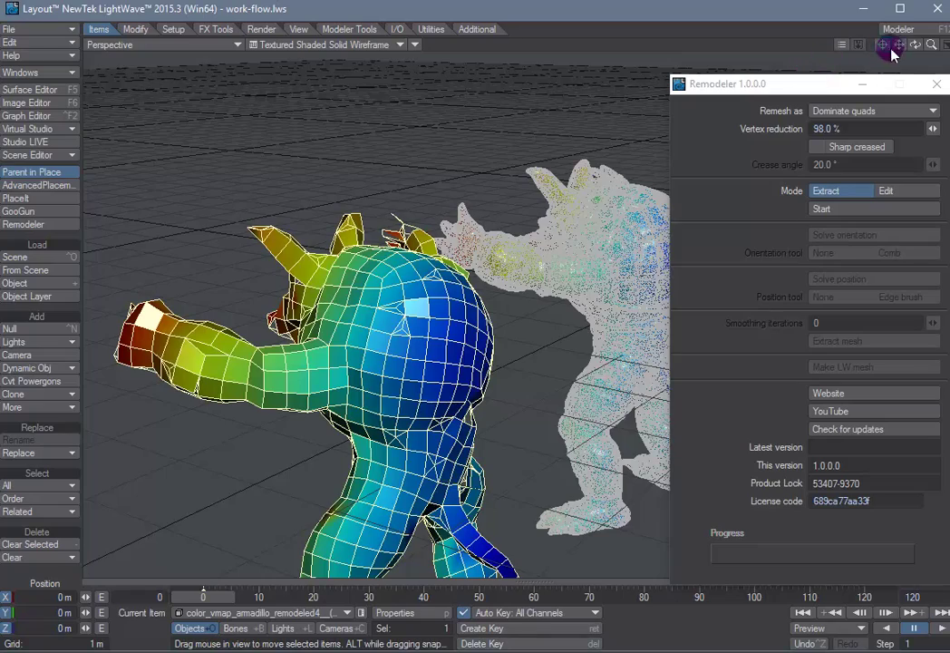
pyautogui.moveTo(299, 247); pyautogui.dragTo(906, 47)
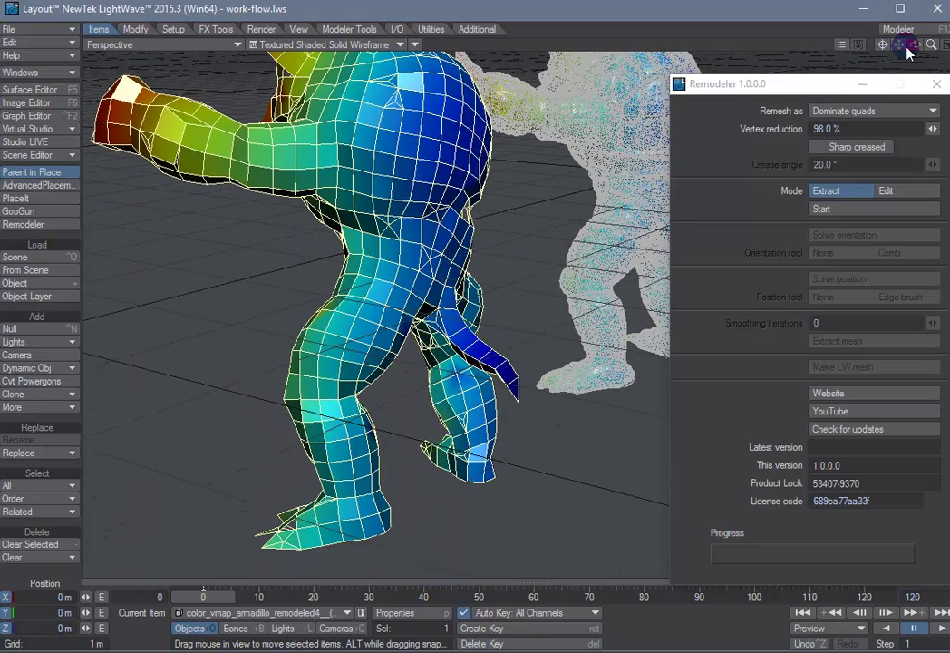
pyautogui.click(302, 615)
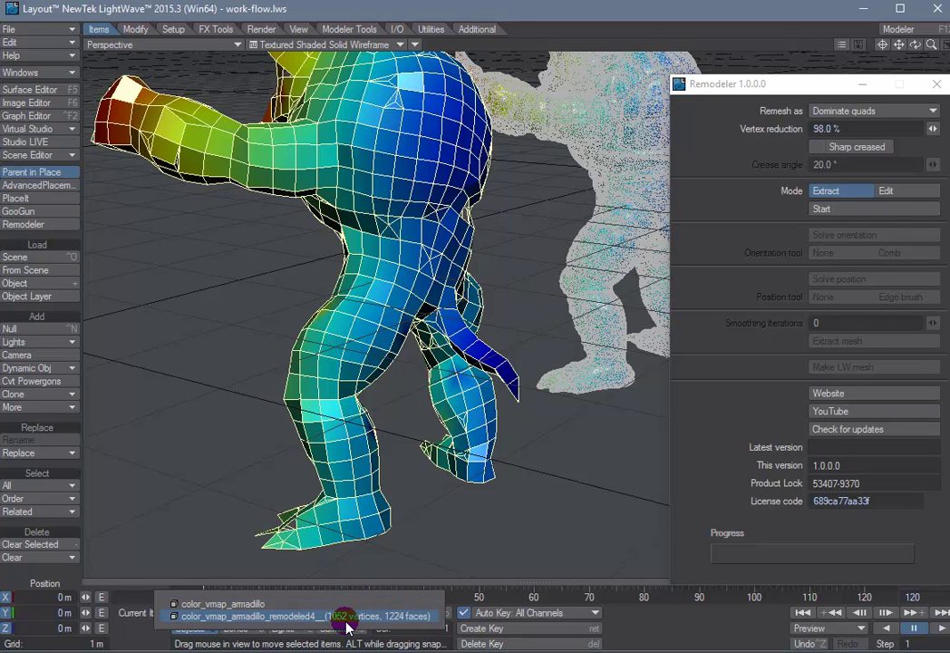
pyautogui.click(415, 616)
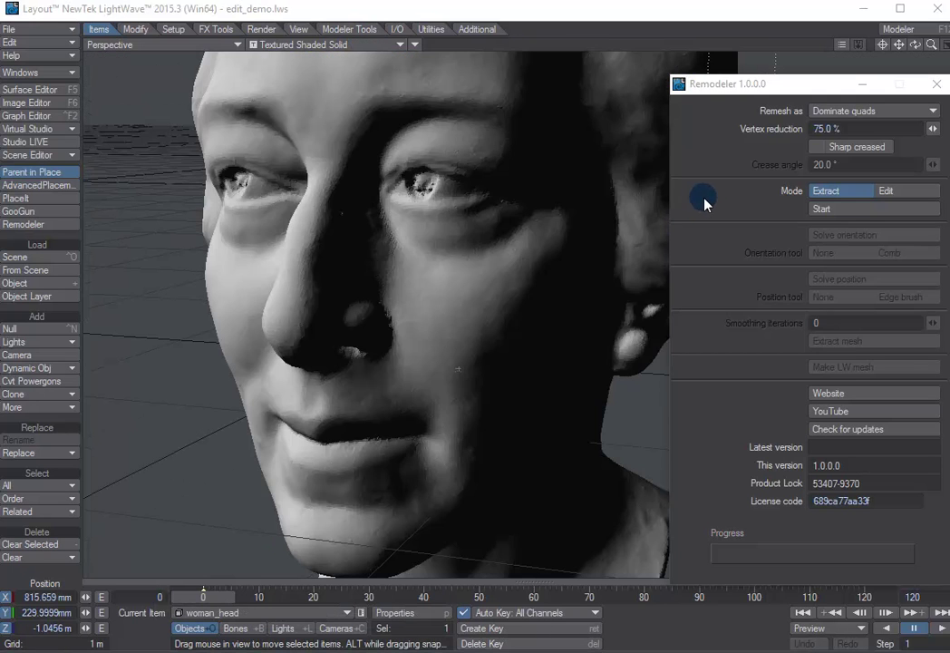
# - Start remeshing woman_head in Edit mode with the vertex reduction set to 95 %
pyautogui.click(897, 201)
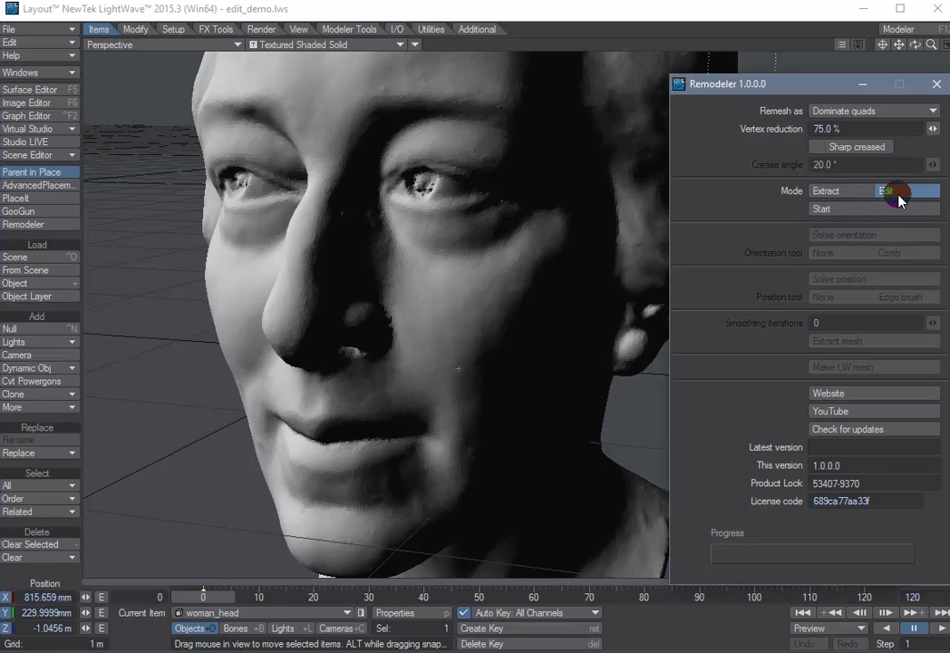
pyautogui.click(848, 129)
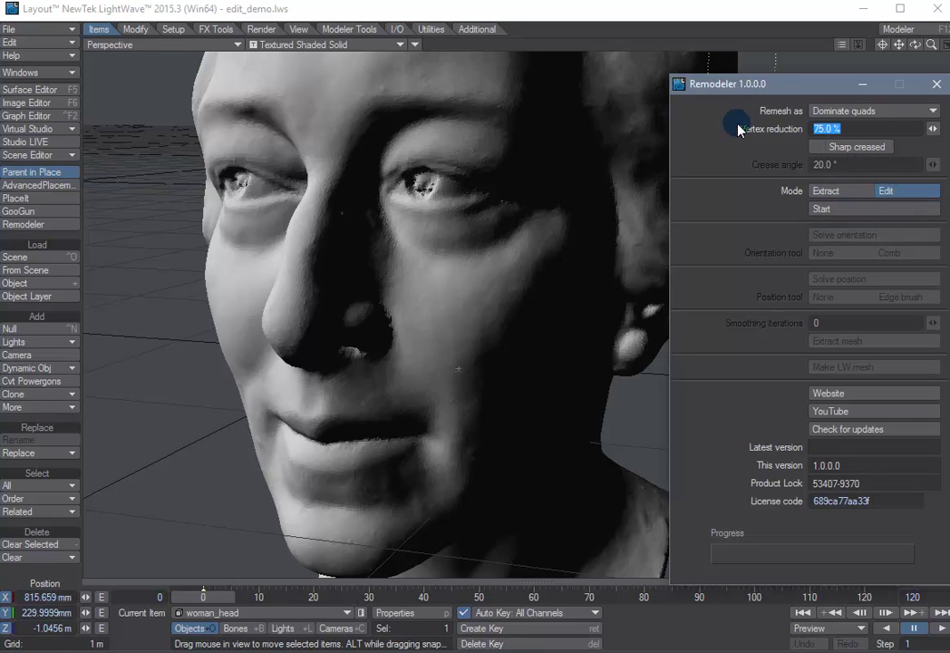
pyautogui.write('95')
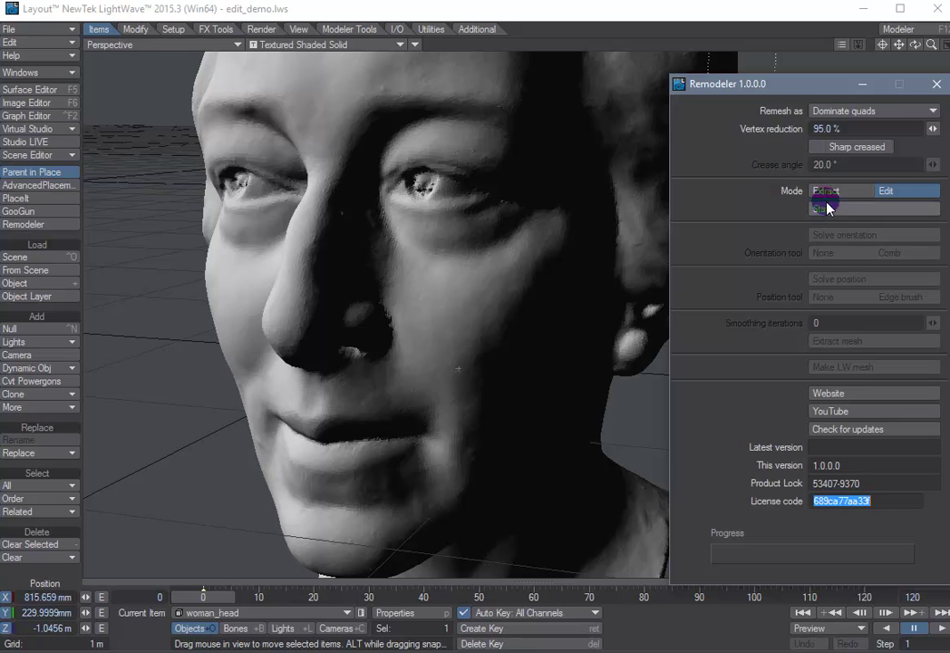
pyautogui.click(829, 209)
# - Solve the orientation field and the position field on the woman's head and inspect the resulting edge flow
pyautogui.click(843, 238)
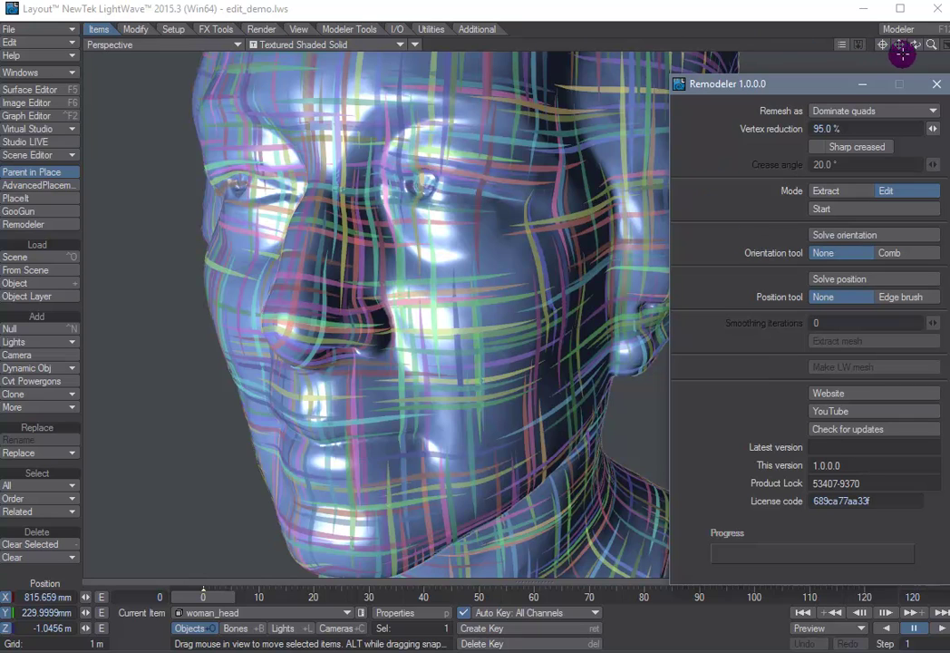
pyautogui.moveTo(918, 49)
pyautogui.mouseDown()
pyautogui.moveTo(287, 246)
pyautogui.moveTo(302, 254)
pyautogui.moveTo(296, 239)
pyautogui.moveTo(293, 261)
pyautogui.moveTo(870, 68)
pyautogui.mouseUp()
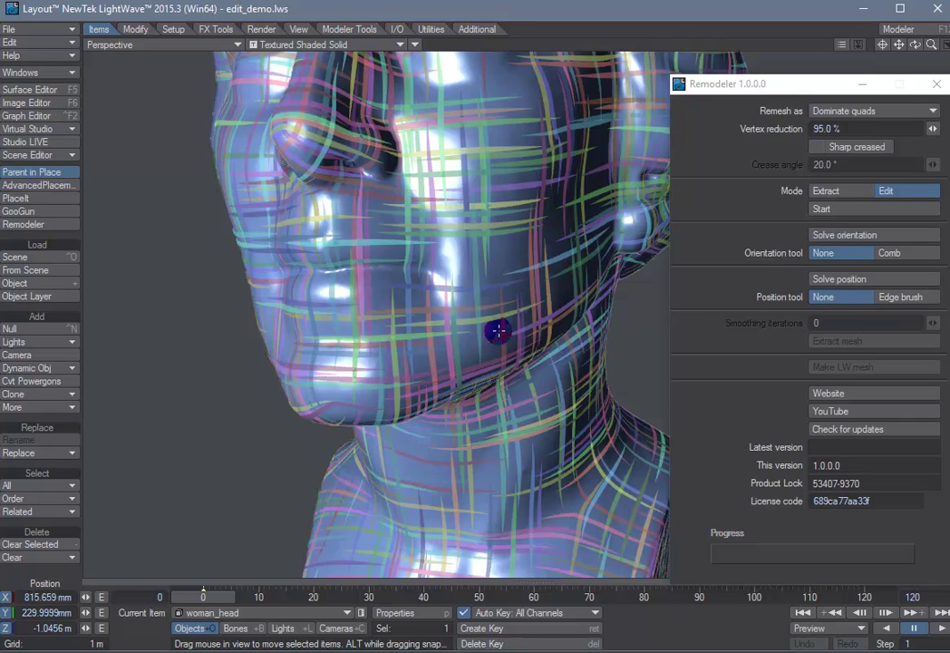
pyautogui.click(852, 279)
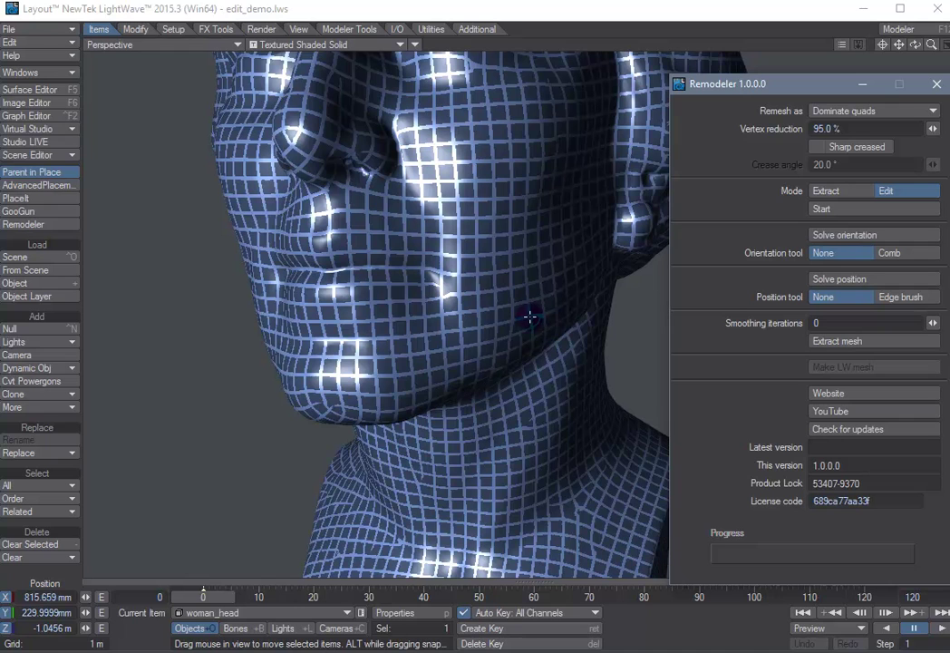
pyautogui.moveTo(915, 45)
pyautogui.mouseDown()
pyautogui.moveTo(302, 234)
pyautogui.moveTo(918, 59)
pyautogui.moveTo(300, 247)
pyautogui.mouseUp()
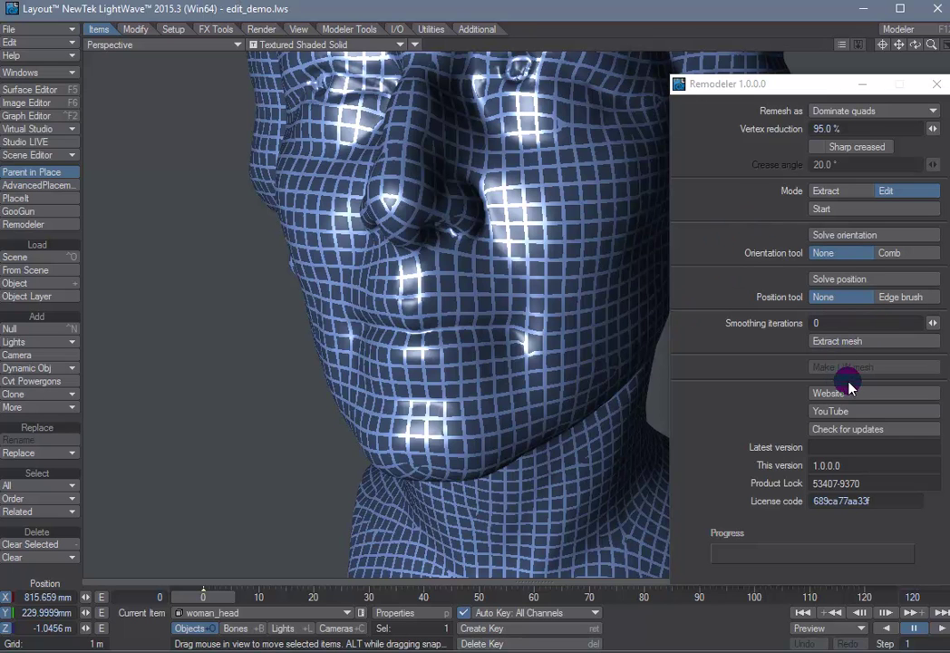
pyautogui.click(926, 369)
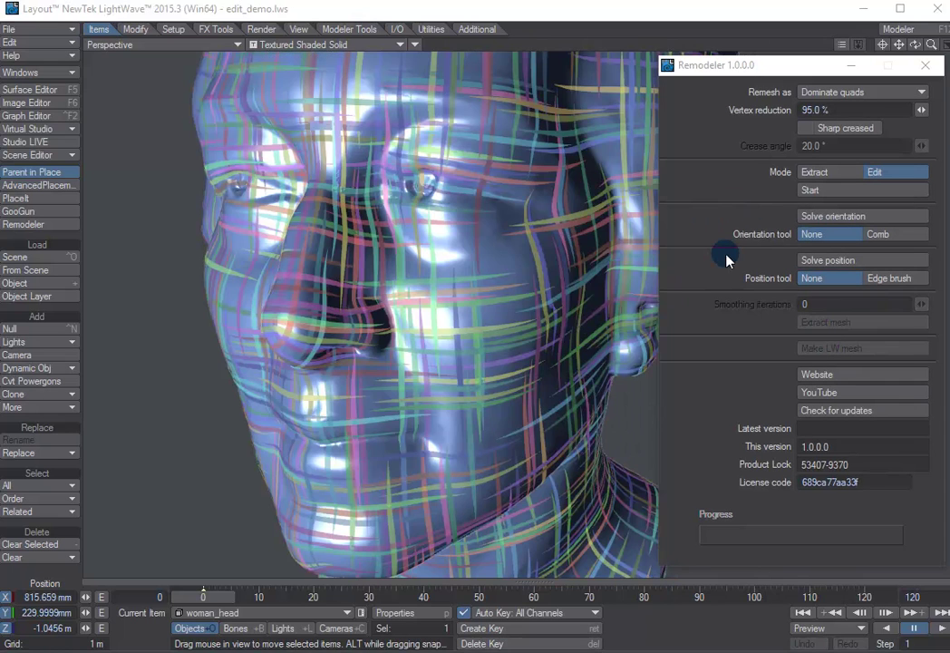
pyautogui.moveTo(689, 95); pyautogui.dragTo(678, 76)
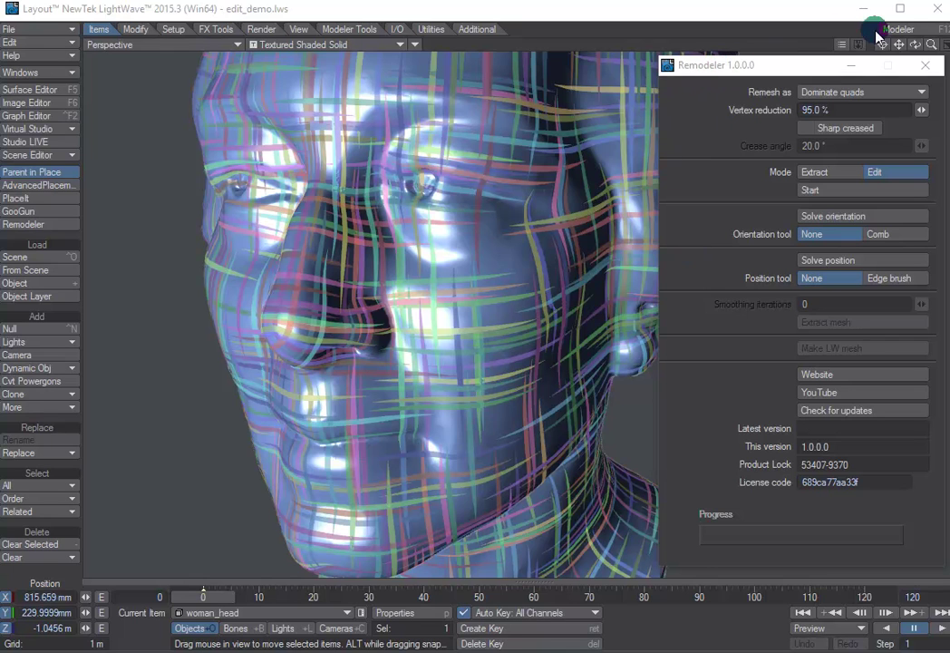
# - Comb curved orientation guides above and below the head's left eye so the edge flow follows the eye socket
pyautogui.click(911, 46)
pyautogui.click(914, 47)
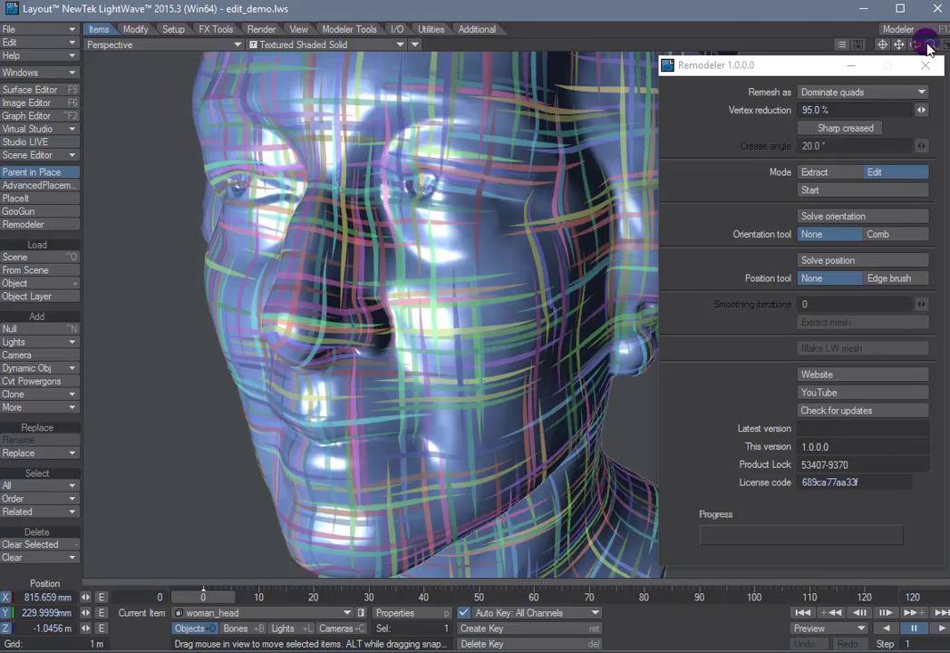
pyautogui.moveTo(928, 45)
pyautogui.mouseDown()
pyautogui.moveTo(948, 45)
pyautogui.moveTo(892, 76)
pyautogui.moveTo(913, 49)
pyautogui.mouseUp()
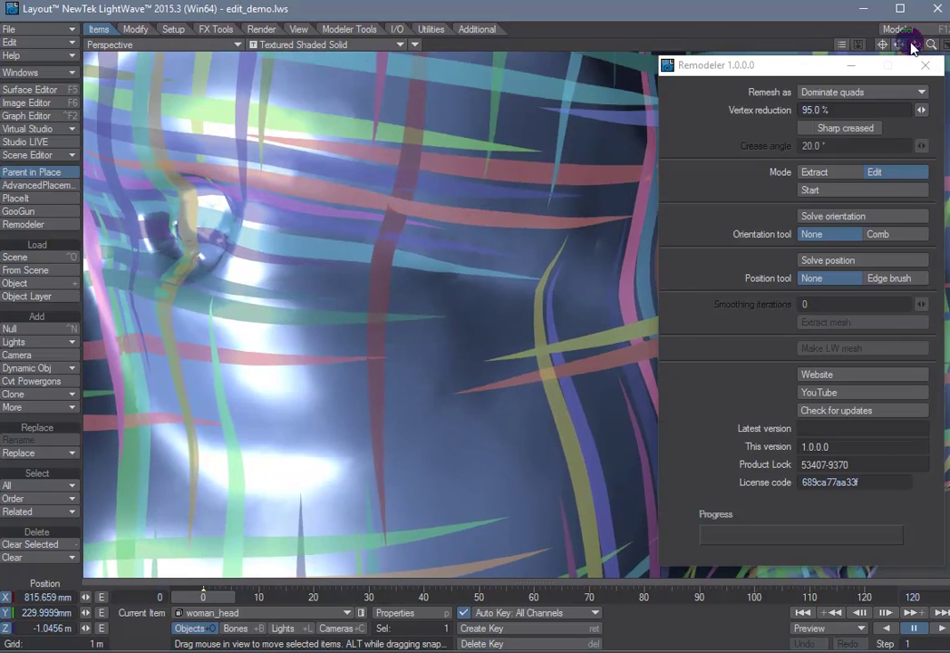
pyautogui.keyDown('alt'); pyautogui.moveTo(297, 247); pyautogui.dragTo(300, 247); pyautogui.keyUp('alt')
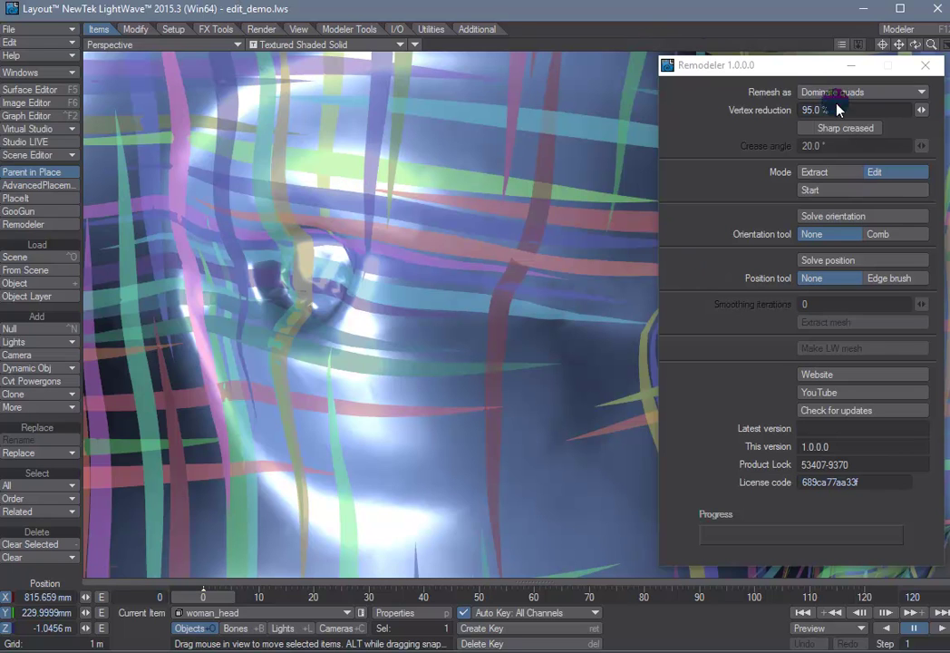
pyautogui.click(869, 235)
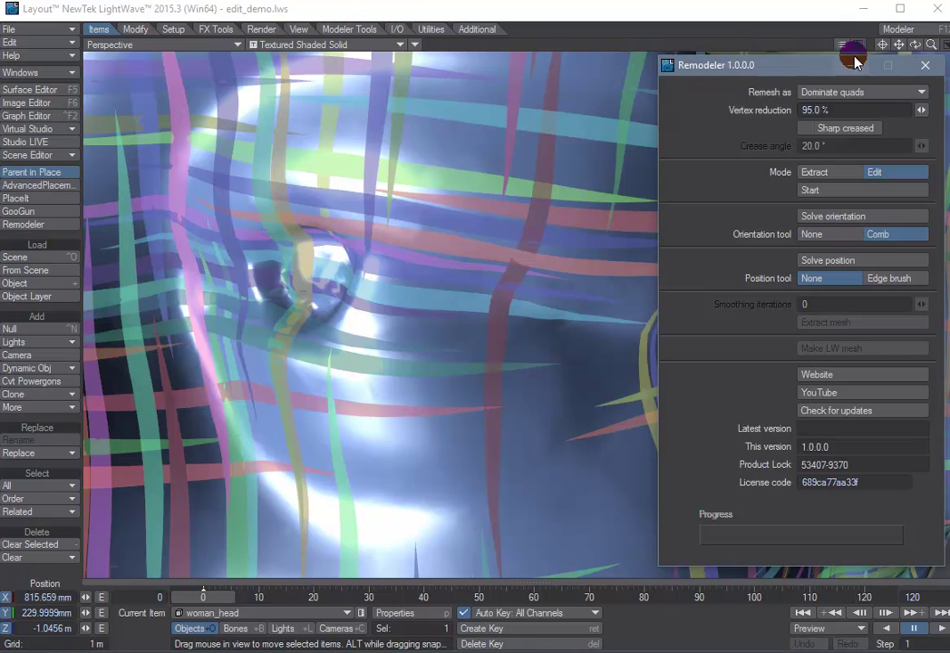
pyautogui.moveTo(915, 45); pyautogui.dragTo(338, 246)
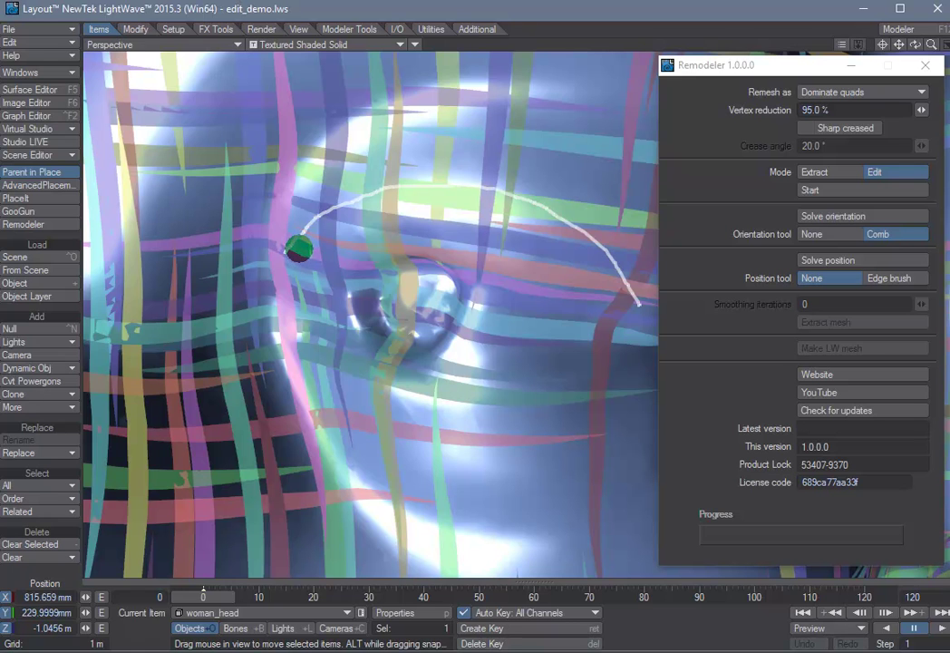
pyautogui.moveTo(299, 249); pyautogui.dragTo(284, 255)
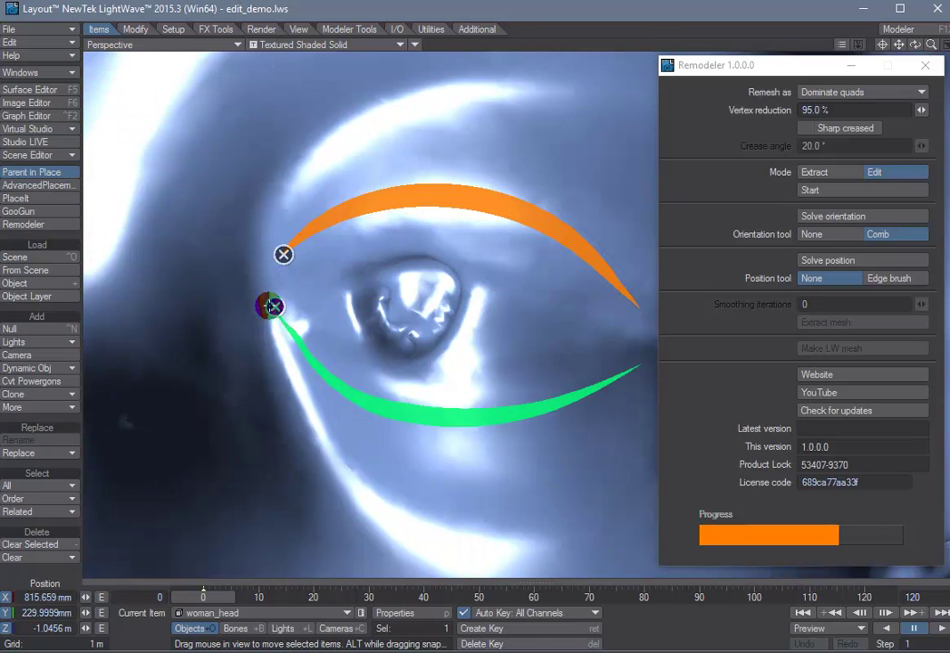
# - Comb orientation guides above and below the head's right eye and one straight down the bridge of the nose
pyautogui.moveTo(902, 45); pyautogui.dragTo(943, 43)
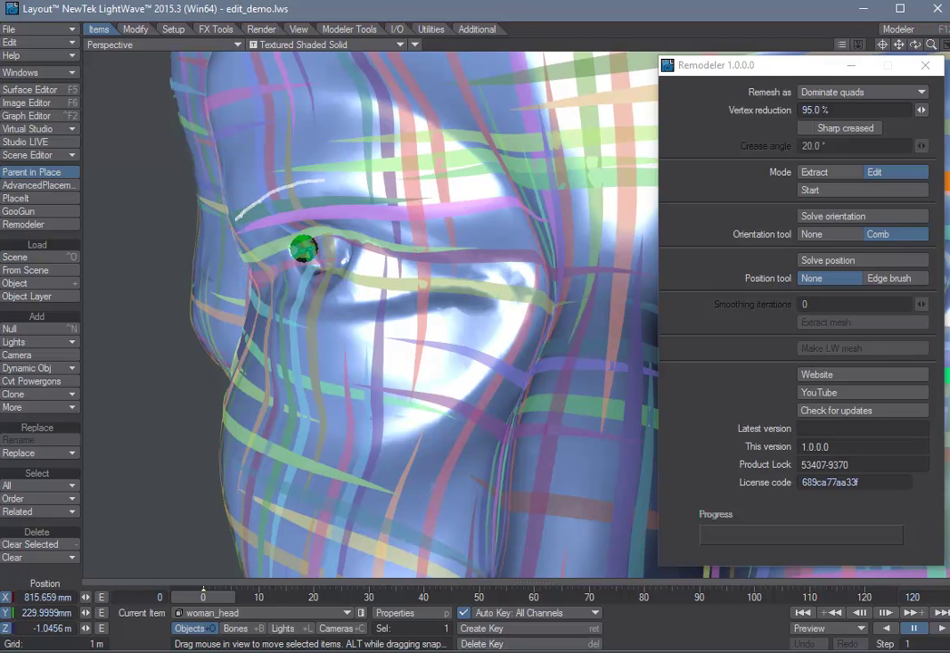
pyautogui.moveTo(483, 228); pyautogui.dragTo(505, 252)
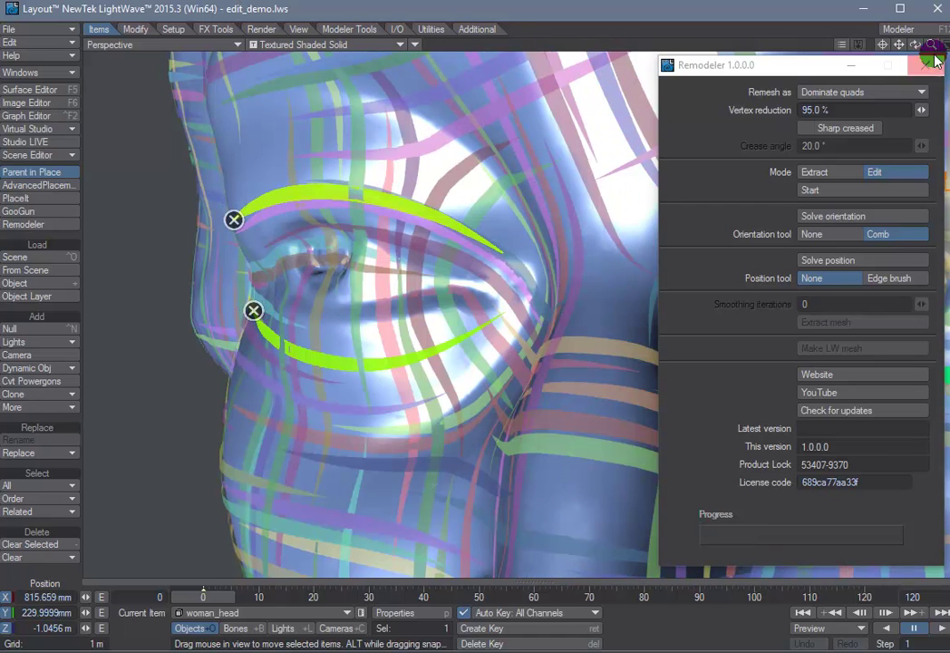
pyautogui.moveTo(905, 45)
pyautogui.mouseDown()
pyautogui.moveTo(816, 45)
pyautogui.moveTo(898, 42)
pyautogui.moveTo(875, 44)
pyautogui.mouseUp()
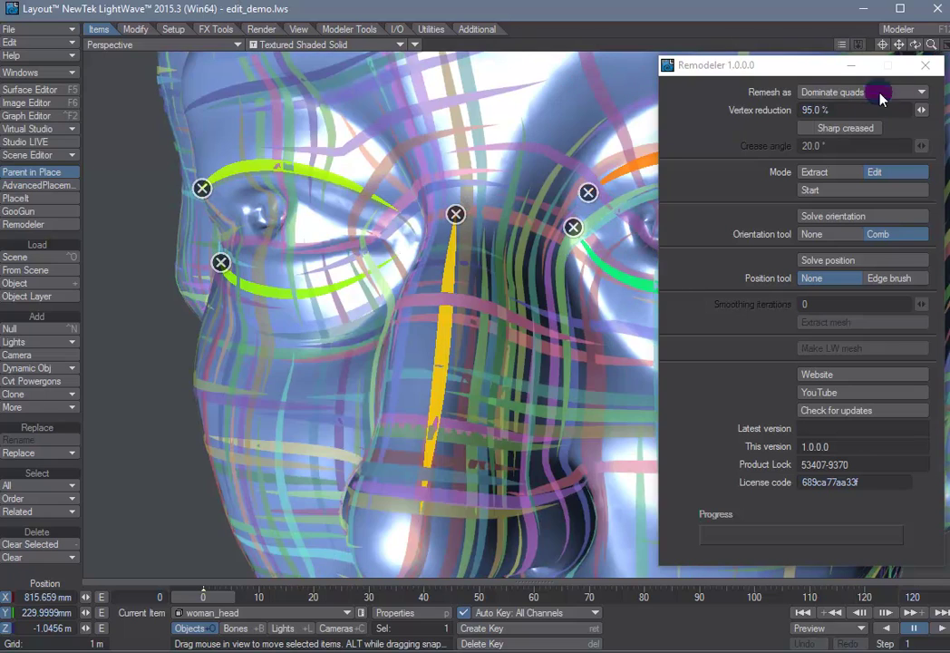
# - Comb curved orientation guides around both corners of the mouth and a short vertical one at the centre of the upper lip
pyautogui.moveTo(915, 43)
pyautogui.mouseDown()
pyautogui.moveTo(911, 13)
pyautogui.moveTo(871, 45)
pyautogui.mouseUp()
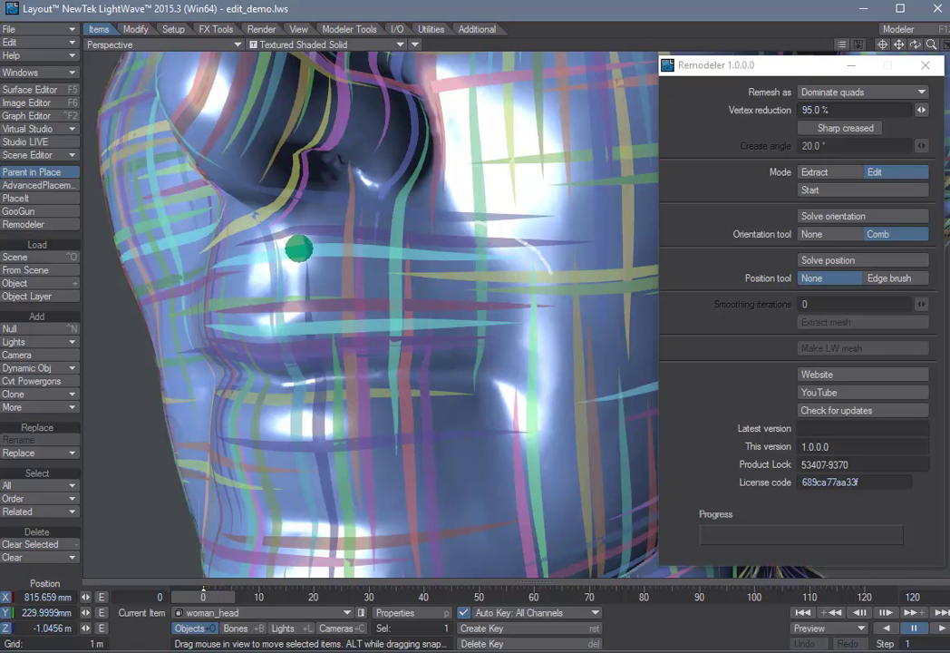
pyautogui.moveTo(494, 468); pyautogui.dragTo(480, 484)
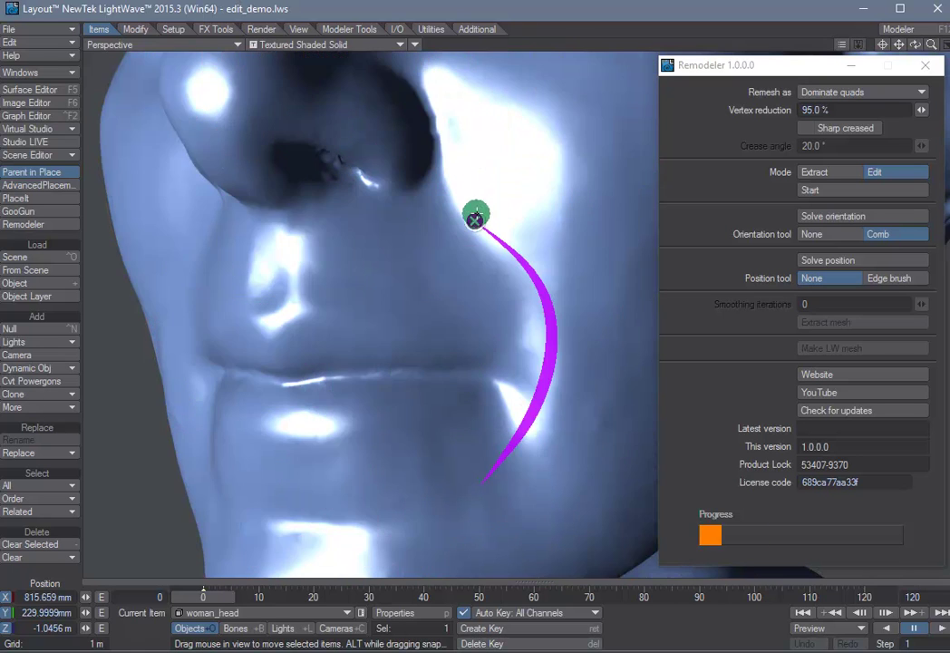
pyautogui.moveTo(902, 44)
pyautogui.mouseDown()
pyautogui.moveTo(297, 248)
pyautogui.moveTo(311, 251)
pyautogui.mouseUp()
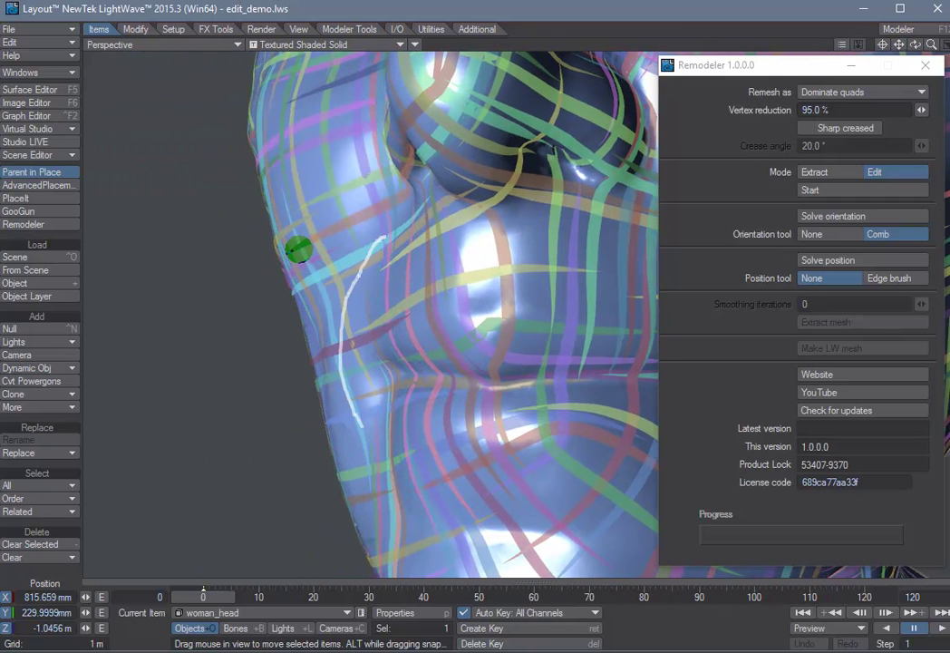
pyautogui.moveTo(385, 238); pyautogui.dragTo(386, 236)
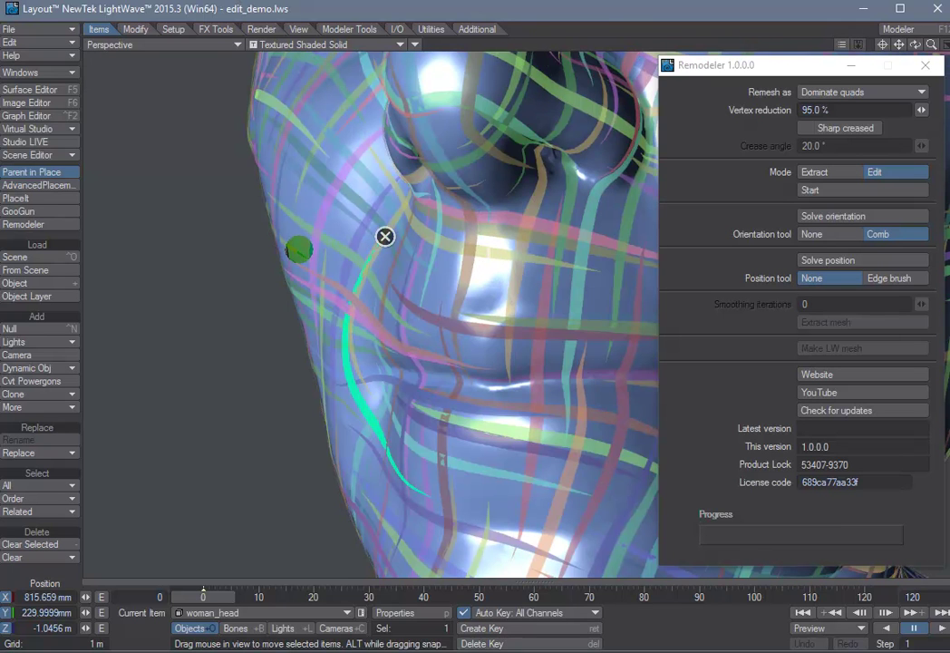
pyautogui.moveTo(489, 297); pyautogui.dragTo(489, 305)
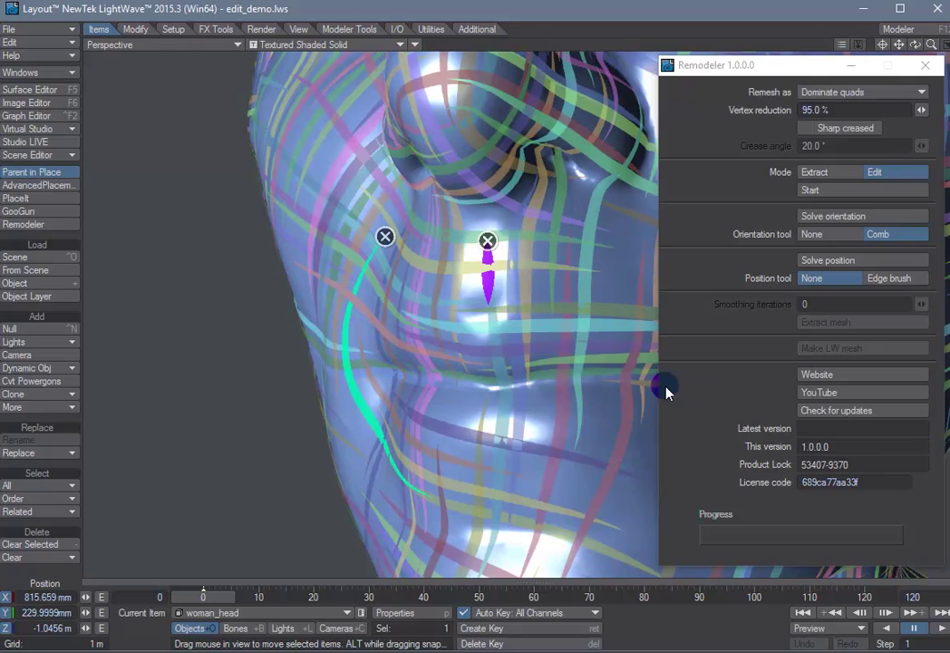
# - Solve the position field for the combed head and inspect the quad layout around the mouth, nose and eyes
pyautogui.moveTo(899, 44); pyautogui.dragTo(298, 247)
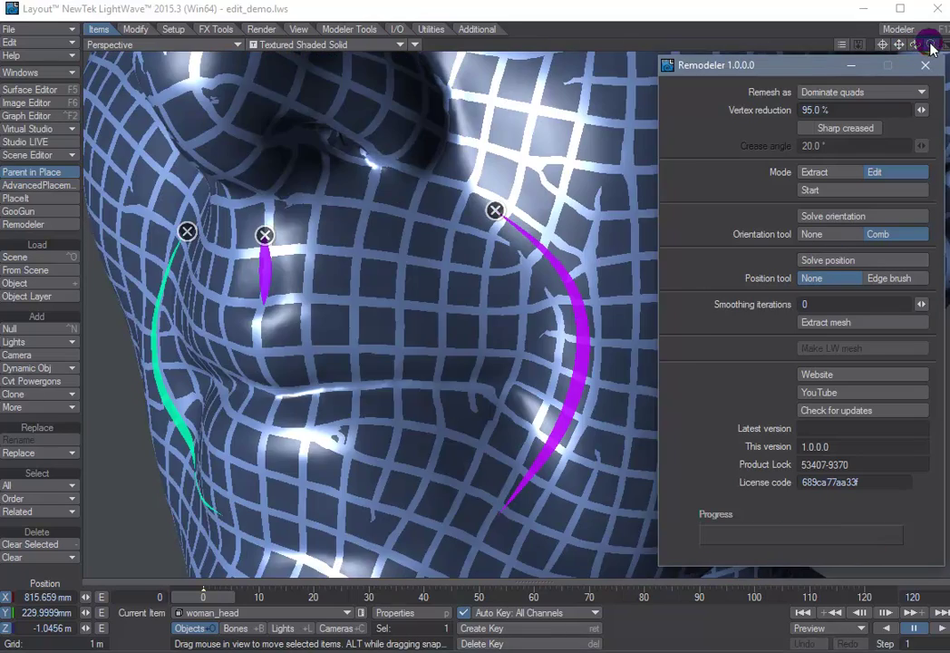
pyautogui.moveTo(931, 46)
pyautogui.mouseDown()
pyautogui.moveTo(296, 249)
pyautogui.moveTo(917, 43)
pyautogui.mouseUp()
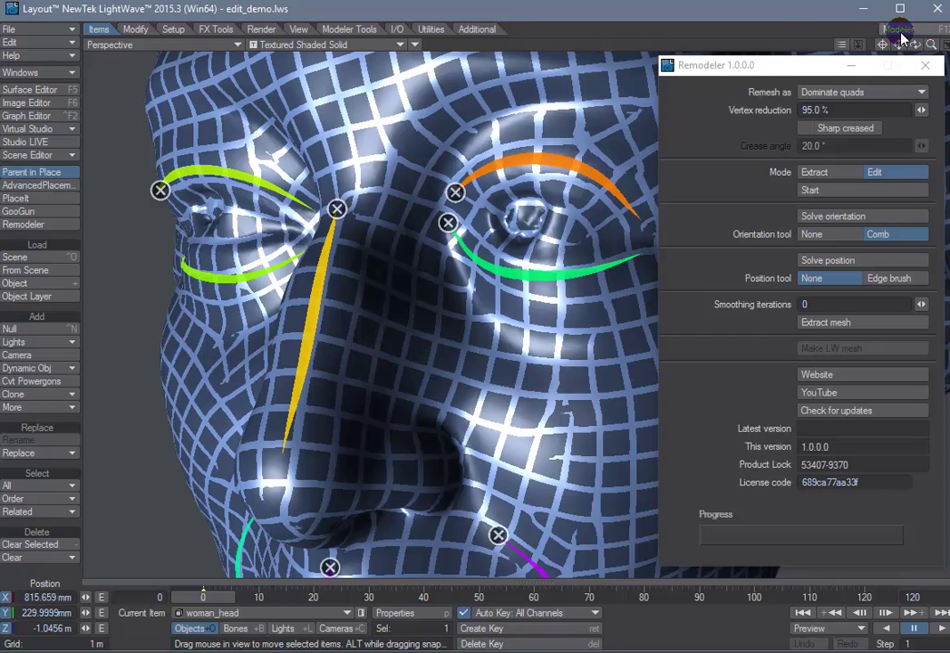
pyautogui.moveTo(917, 44)
pyautogui.mouseDown()
pyautogui.moveTo(301, 255)
pyautogui.moveTo(918, 45)
pyautogui.mouseUp()
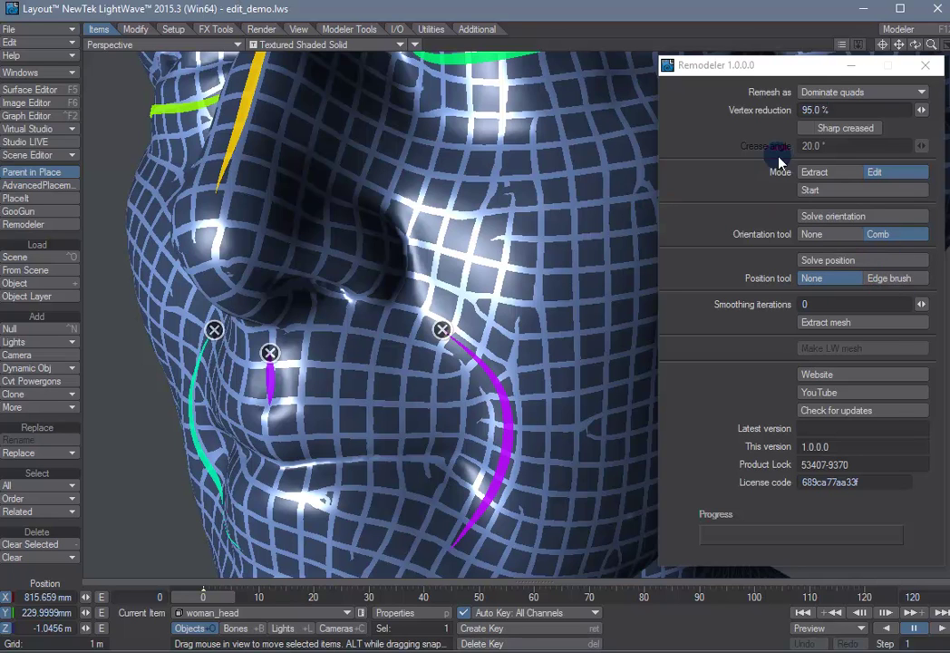
# - Paint Edge brush strokes along the upper and lower eyelids of the head's left eye
pyautogui.moveTo(918, 47); pyautogui.dragTo(944, 45)
pyautogui.moveTo(931, 86); pyautogui.dragTo(931, 100)
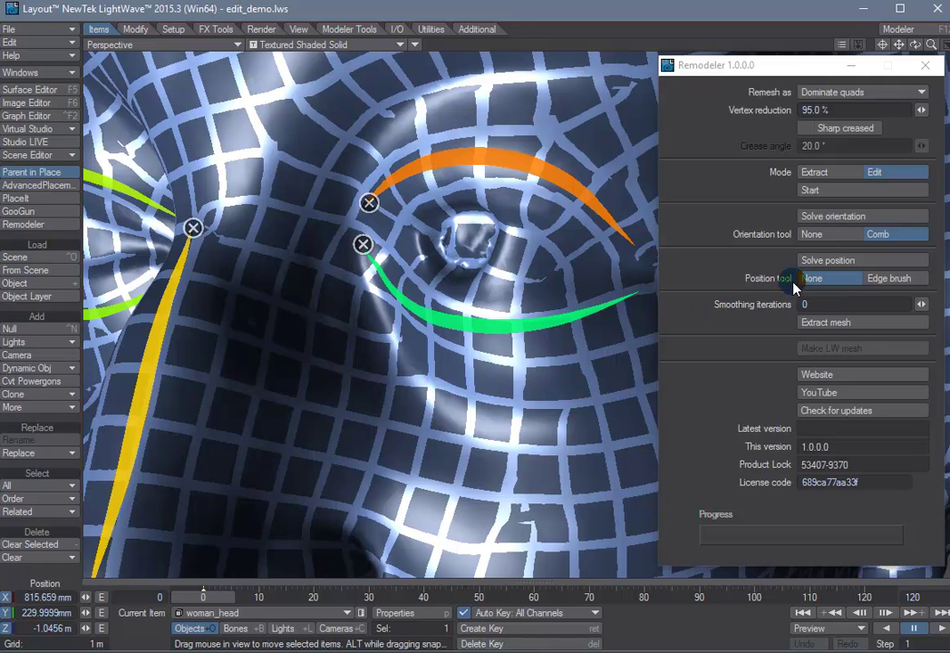
pyautogui.click(881, 282)
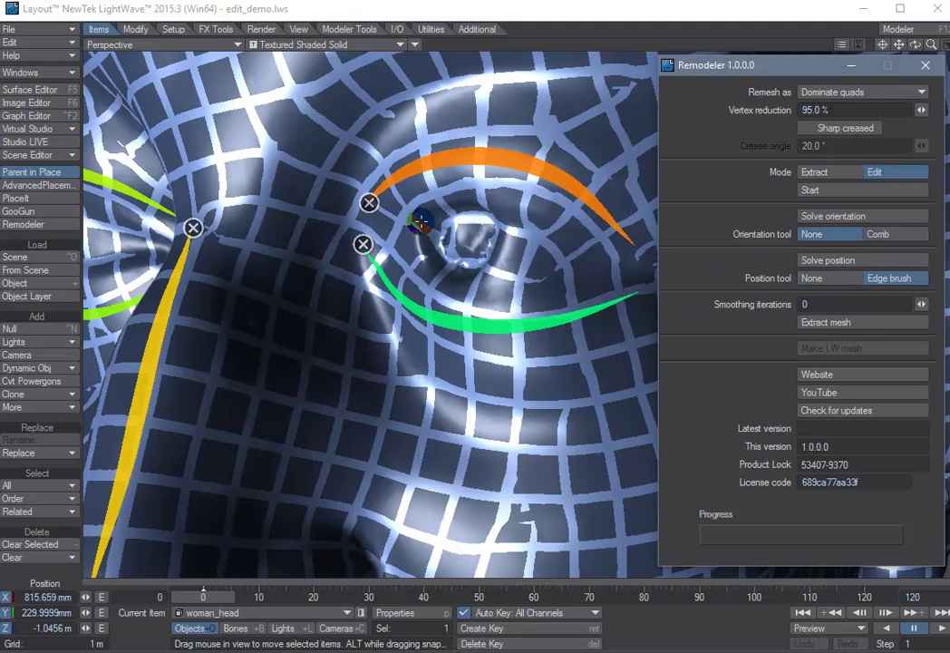
pyautogui.click(297, 246)
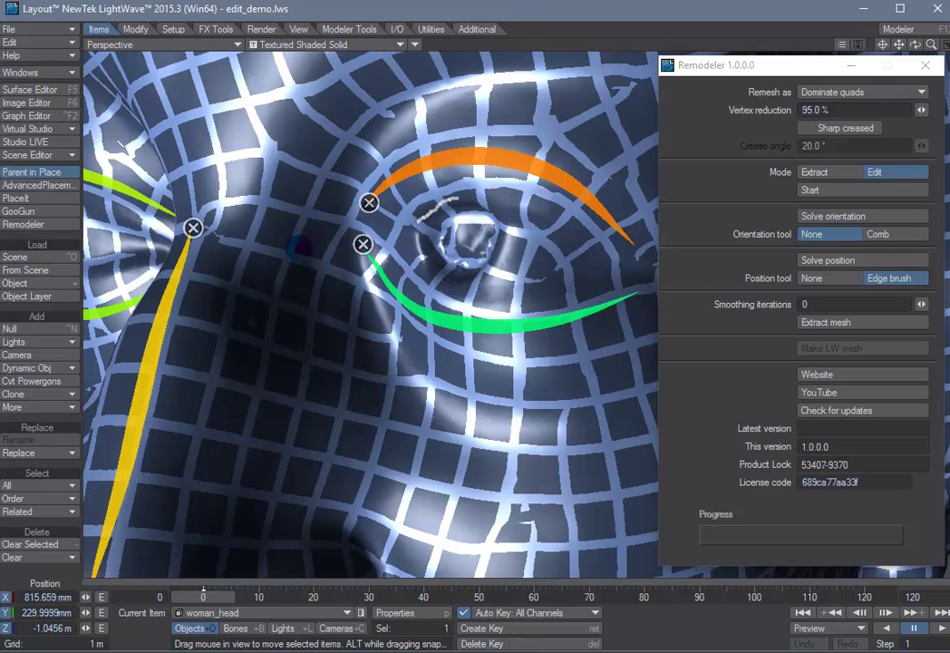
pyautogui.moveTo(567, 220); pyautogui.dragTo(418, 217)
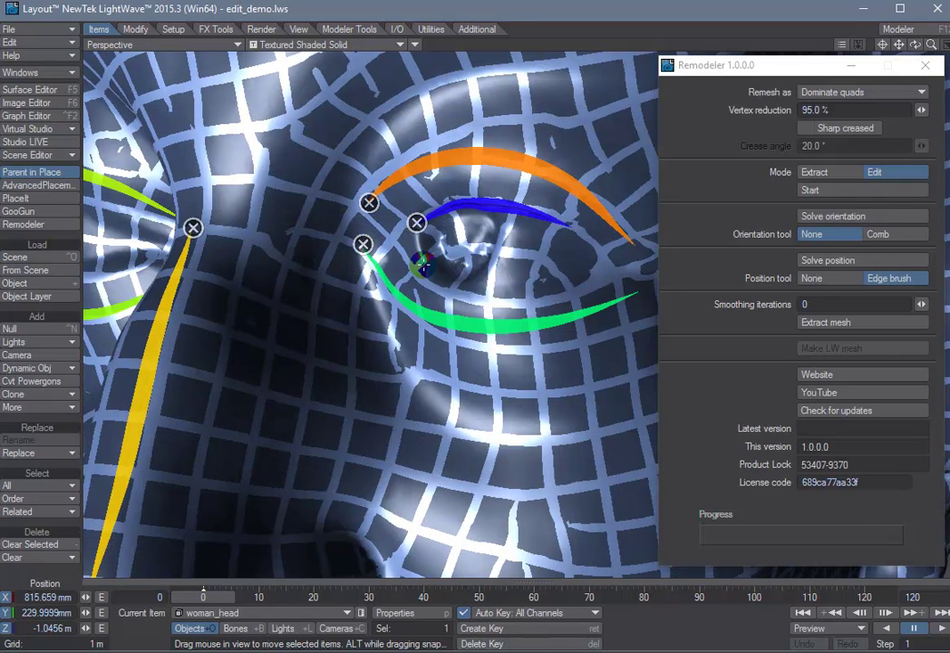
pyautogui.moveTo(505, 248); pyautogui.dragTo(510, 236)
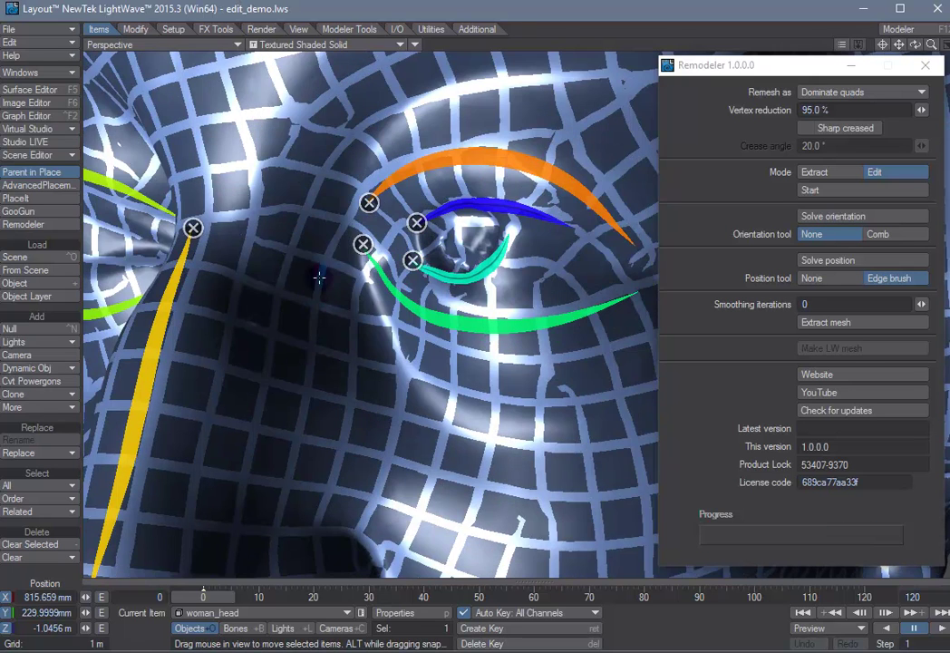
# - Paint Edge brush strokes down both sides of the nose and around the edges of the nostrils
pyautogui.moveTo(898, 45); pyautogui.dragTo(298, 251)
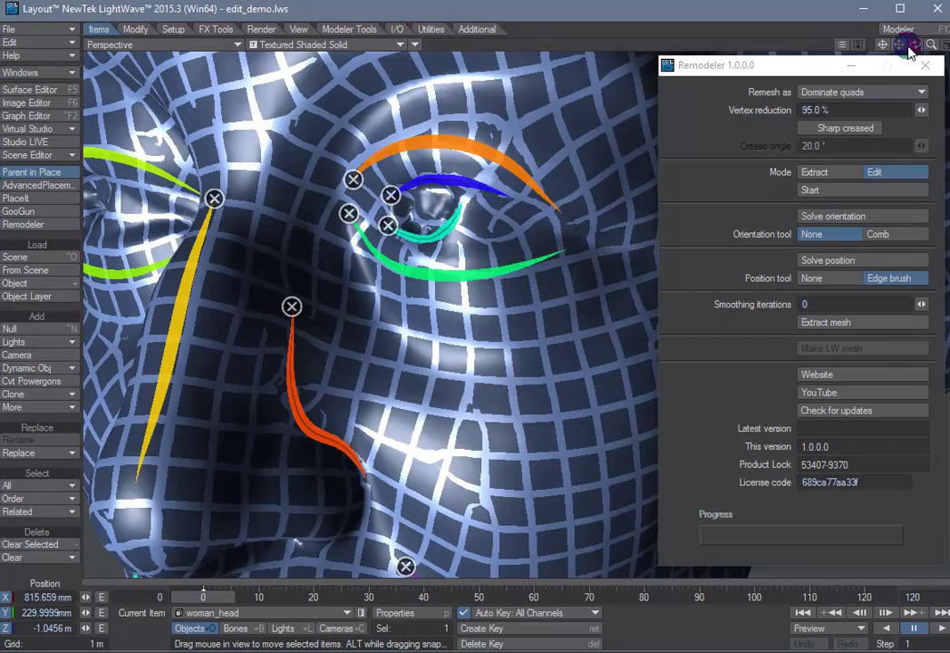
pyautogui.moveTo(916, 44); pyautogui.dragTo(856, 49)
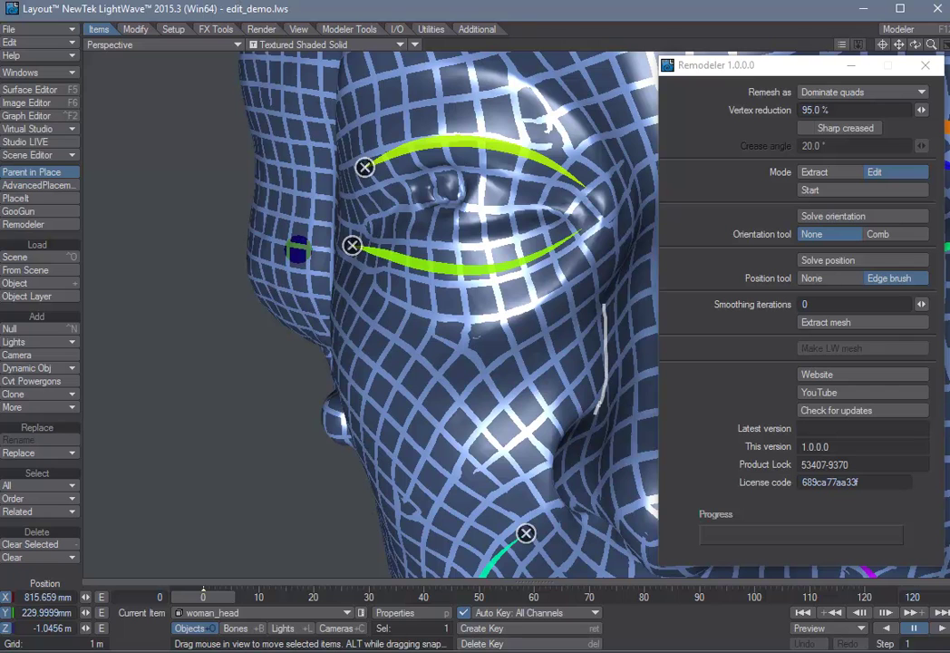
pyautogui.moveTo(600, 299); pyautogui.dragTo(601, 300)
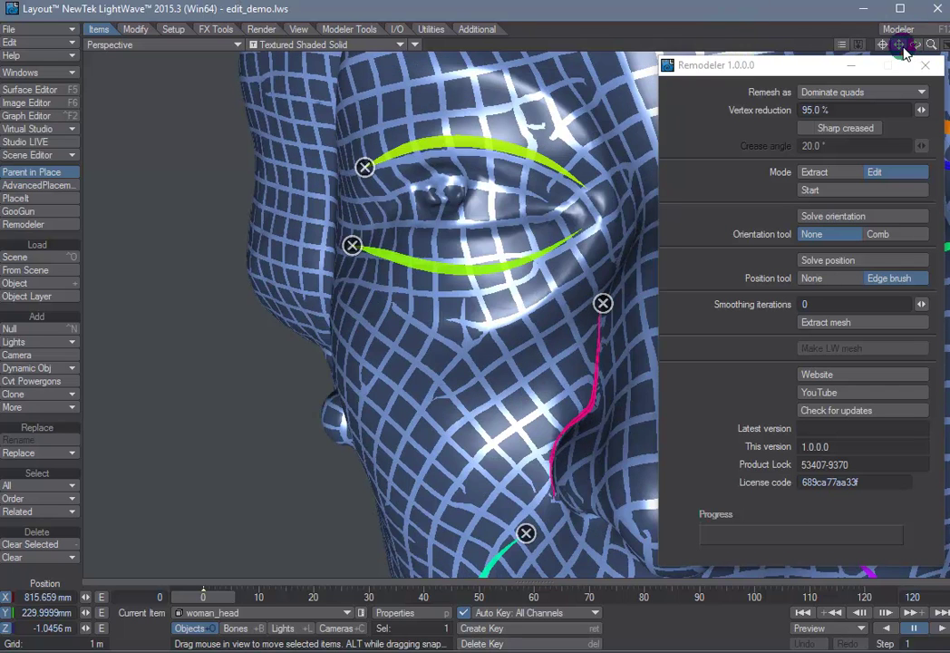
# - Extract the head's mesh with 0 smoothing iterations and convert it into a LightWave mesh object
pyautogui.moveTo(902, 47); pyautogui.dragTo(297, 247)
pyautogui.moveTo(930, 45); pyautogui.dragTo(298, 249)
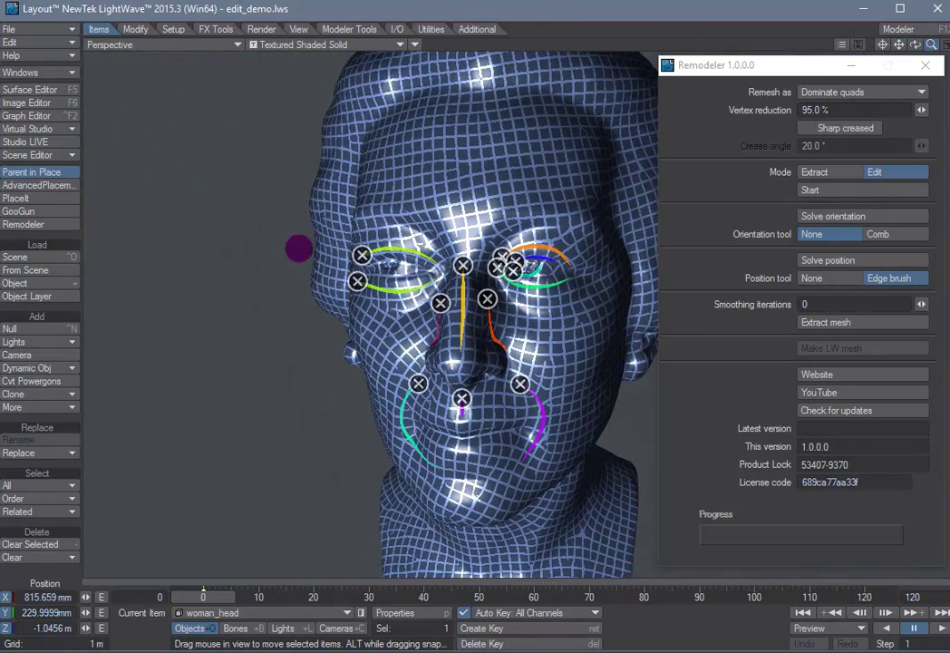
pyautogui.click(821, 324)
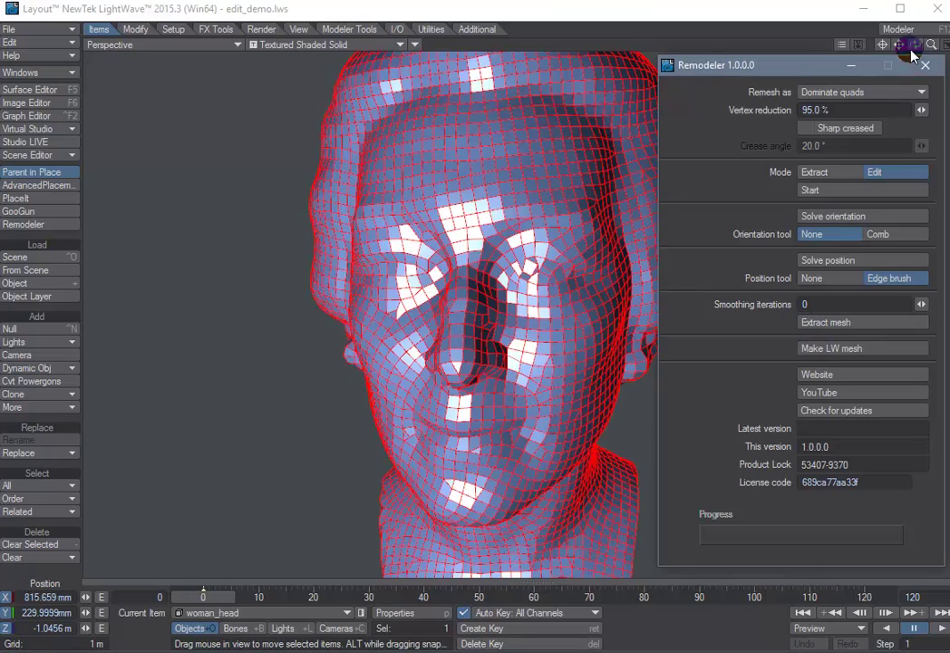
pyautogui.moveTo(916, 45); pyautogui.dragTo(300, 250)
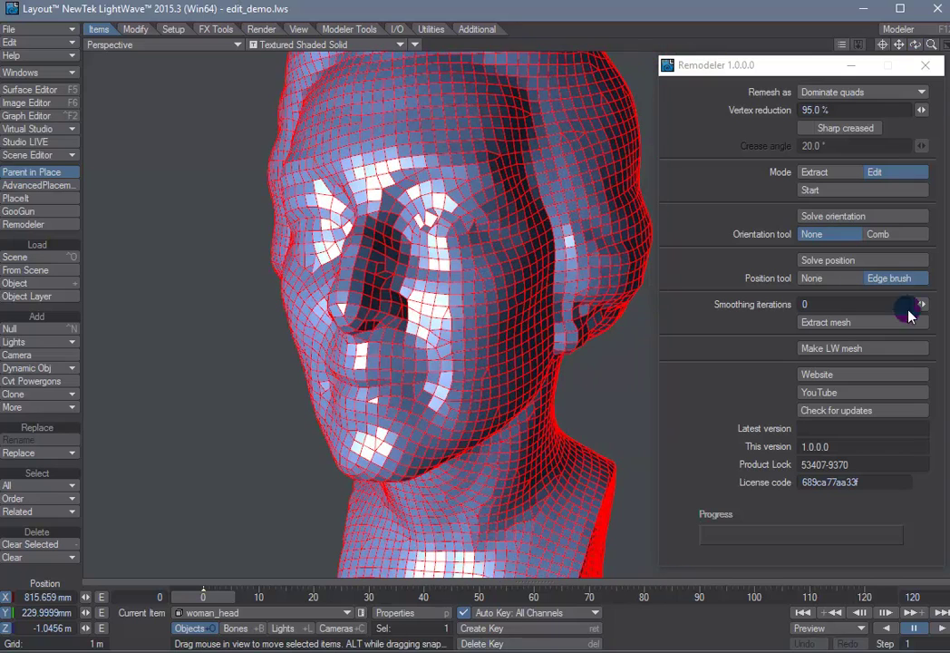
pyautogui.click(811, 350)
pyautogui.click(832, 351)
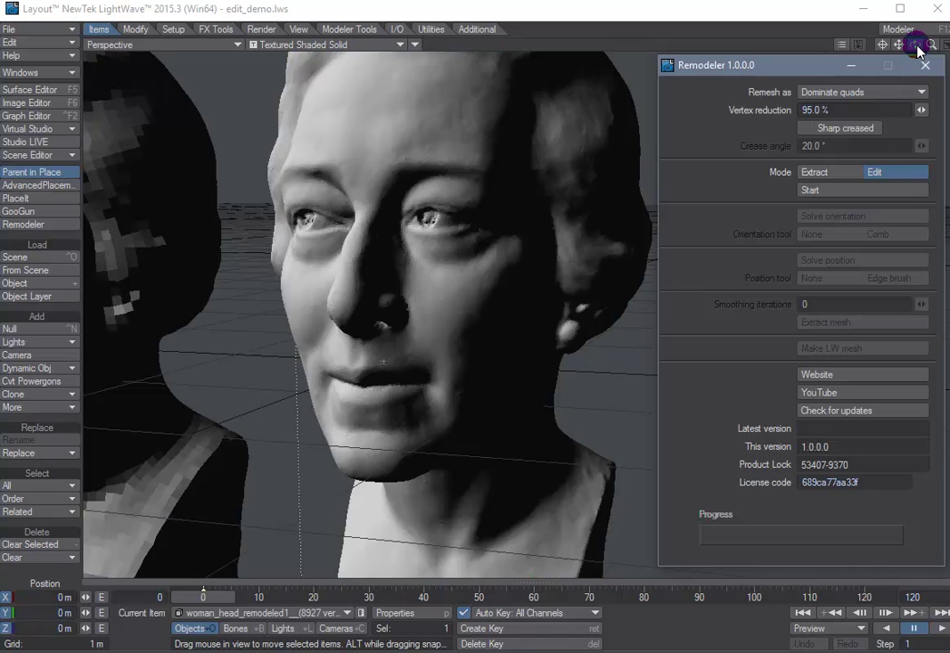
# - Examine the remeshed head beside the original and check its vertex and face counts in the scene's object list
pyautogui.moveTo(918, 47); pyautogui.dragTo(894, 85)
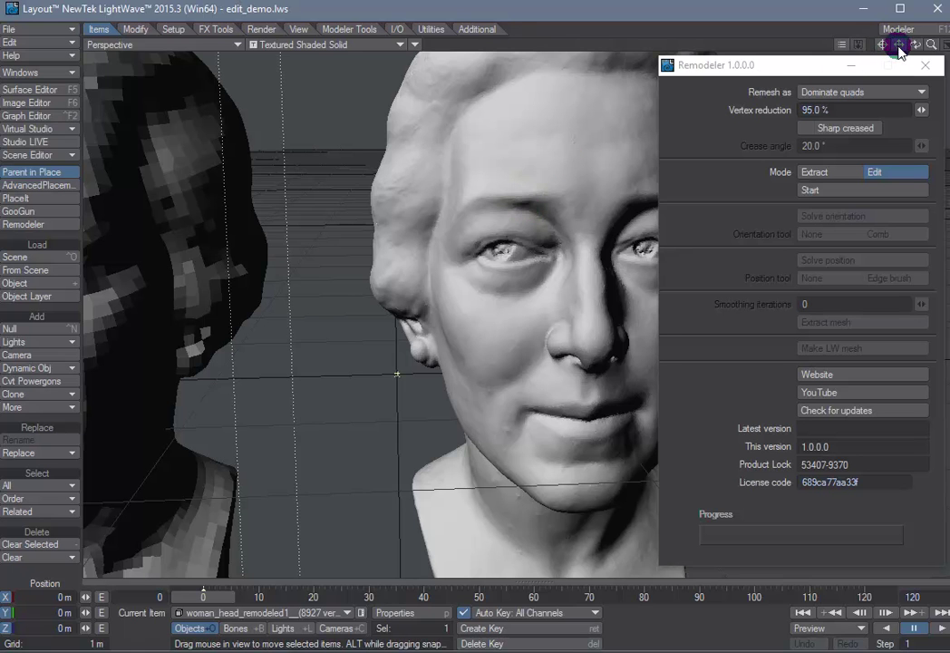
pyautogui.moveTo(899, 46); pyautogui.dragTo(299, 248)
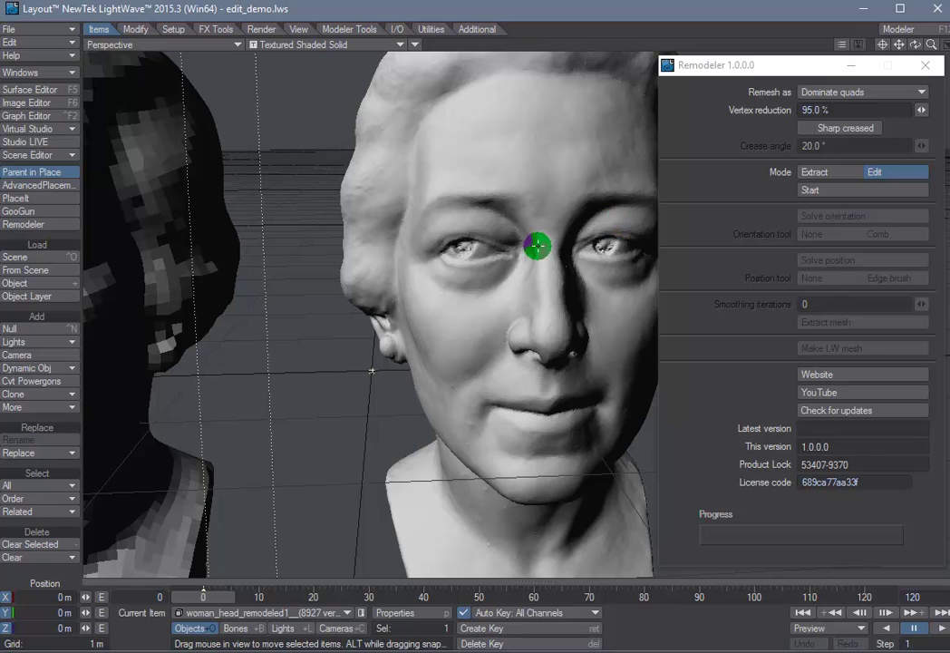
pyautogui.moveTo(901, 53); pyautogui.dragTo(299, 249)
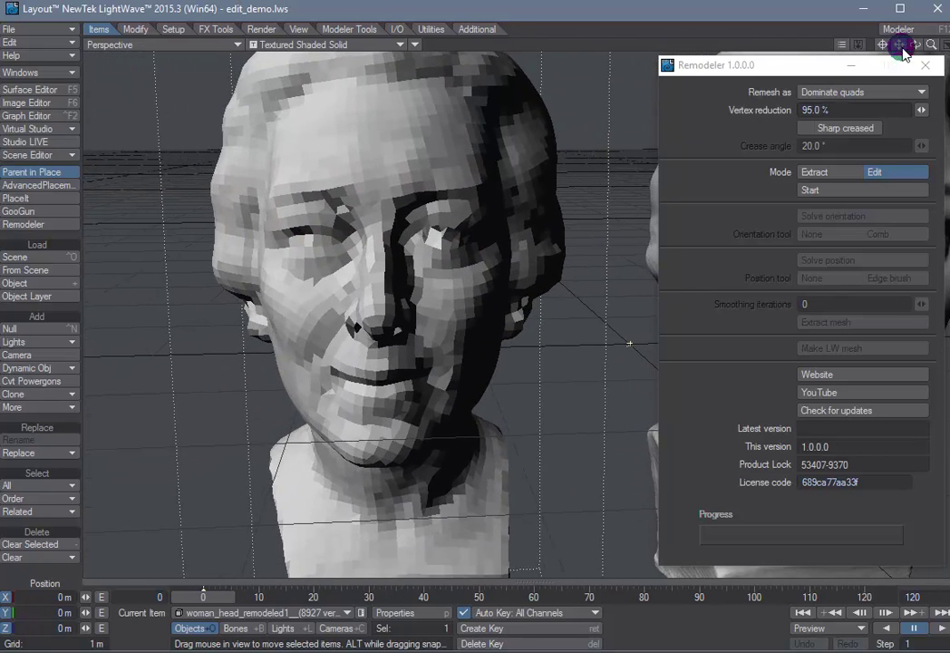
pyautogui.moveTo(926, 50); pyautogui.dragTo(299, 249)
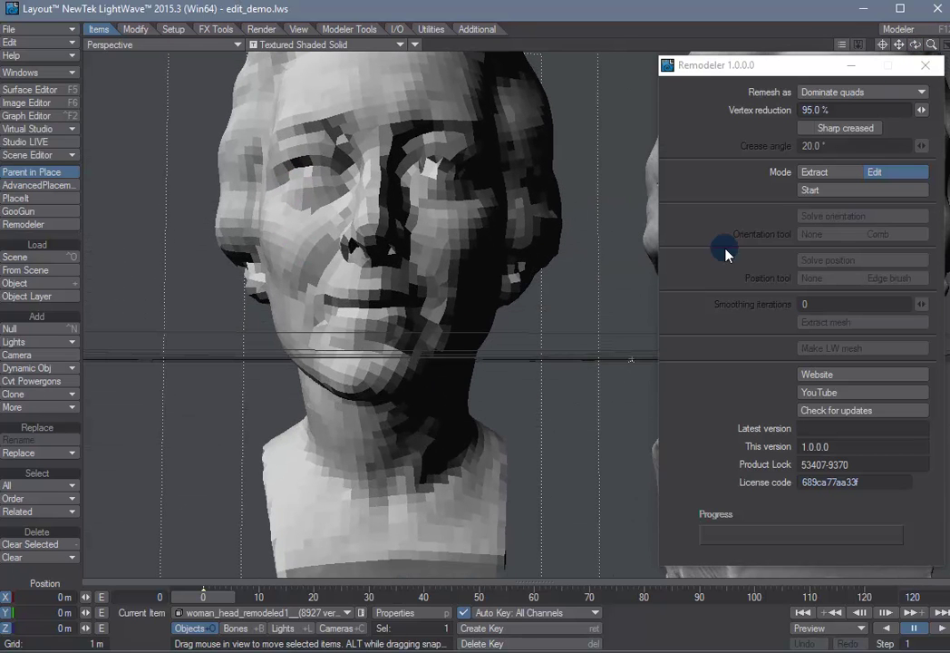
pyautogui.click(340, 613)
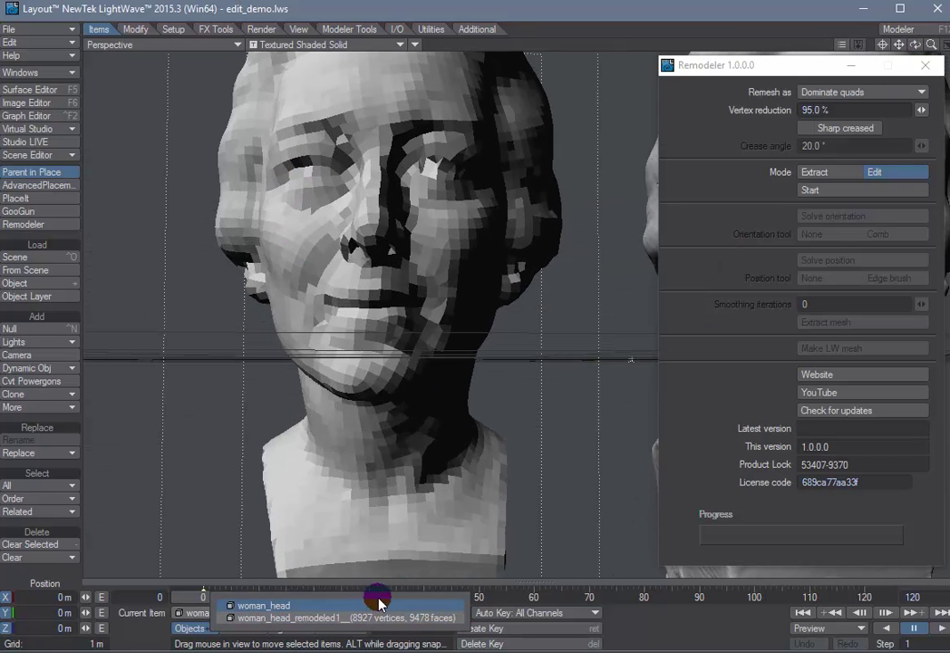